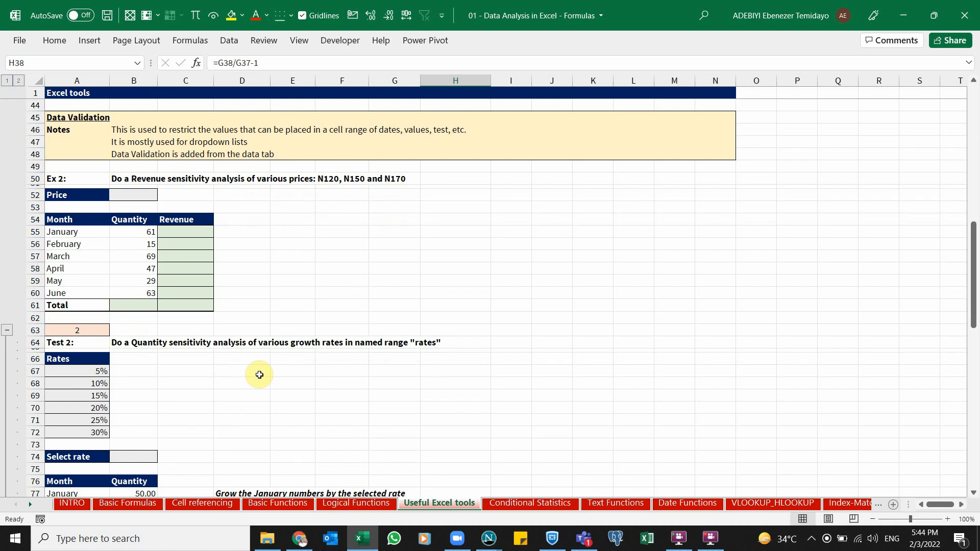
# Examine the Ex 2 revenue sensitivity exercise: its price cell, monthly quantities, empty revenue column and the listed prices
pyautogui.click(145, 196)
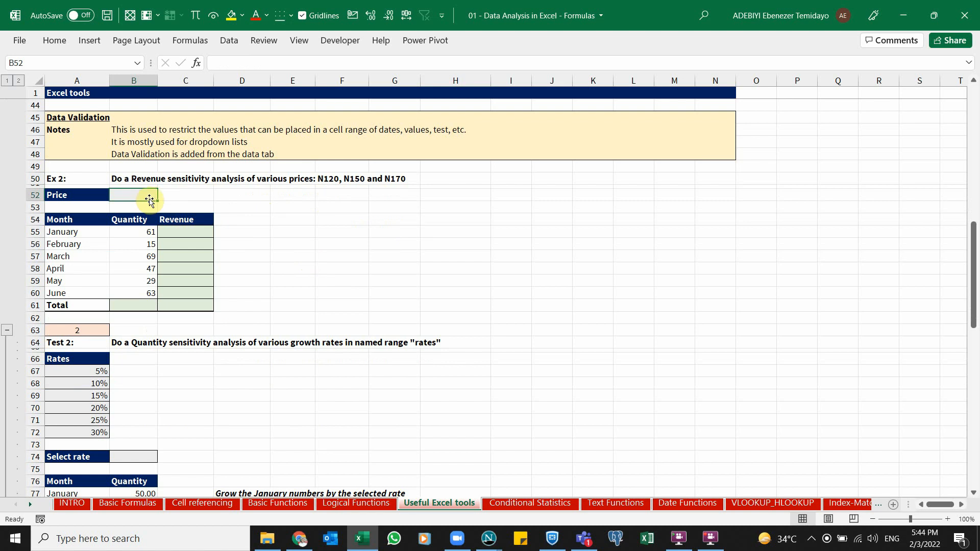
pyautogui.click(182, 231)
pyautogui.click(135, 194)
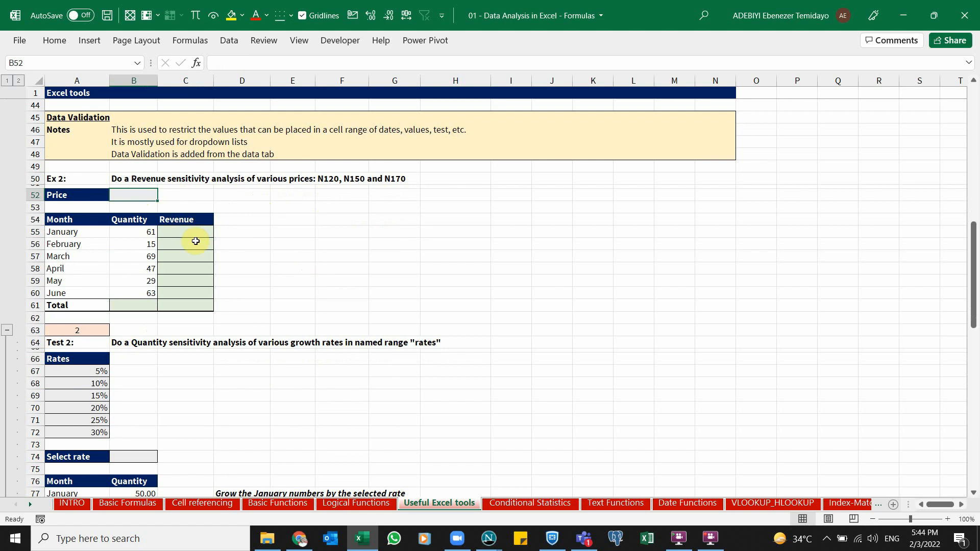
pyautogui.click(133, 231)
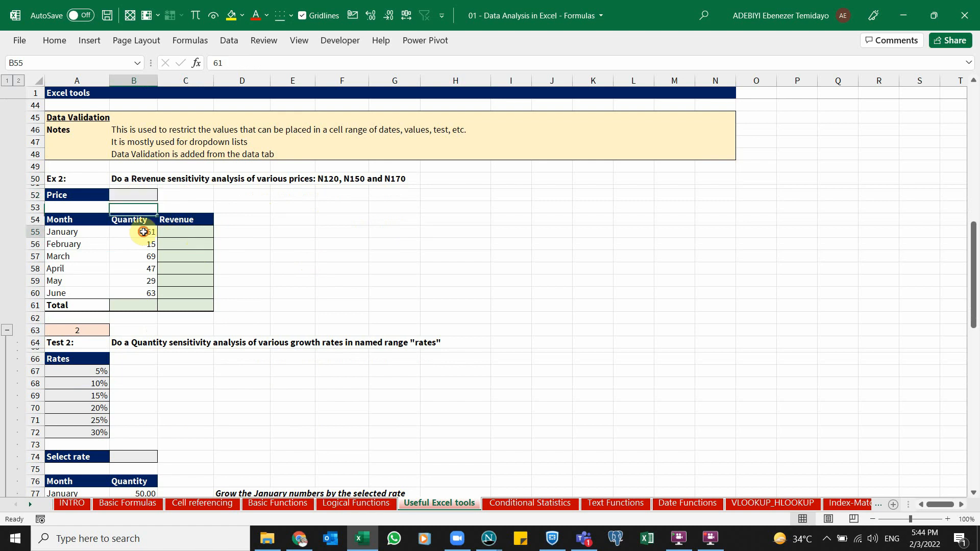
pyautogui.click(193, 231)
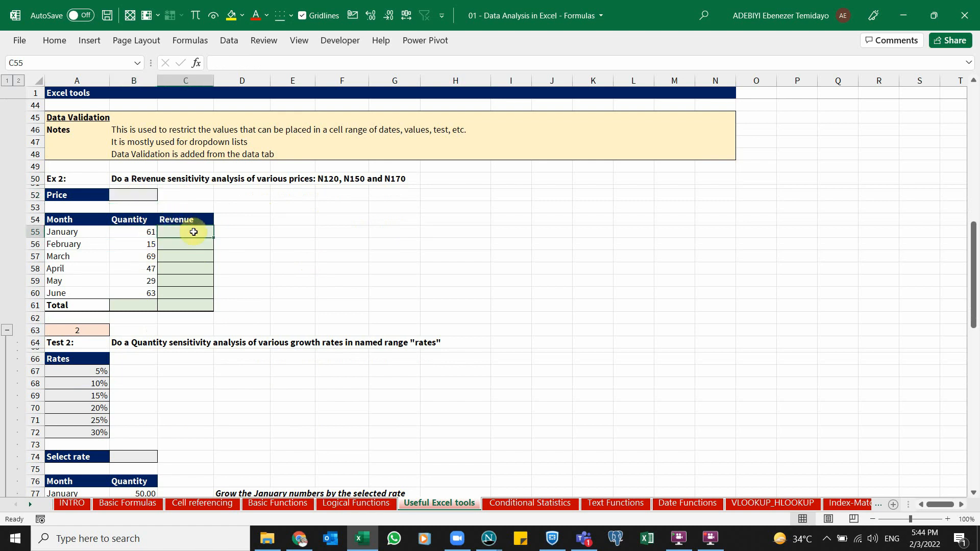
pyautogui.click(153, 193)
pyautogui.click(182, 222)
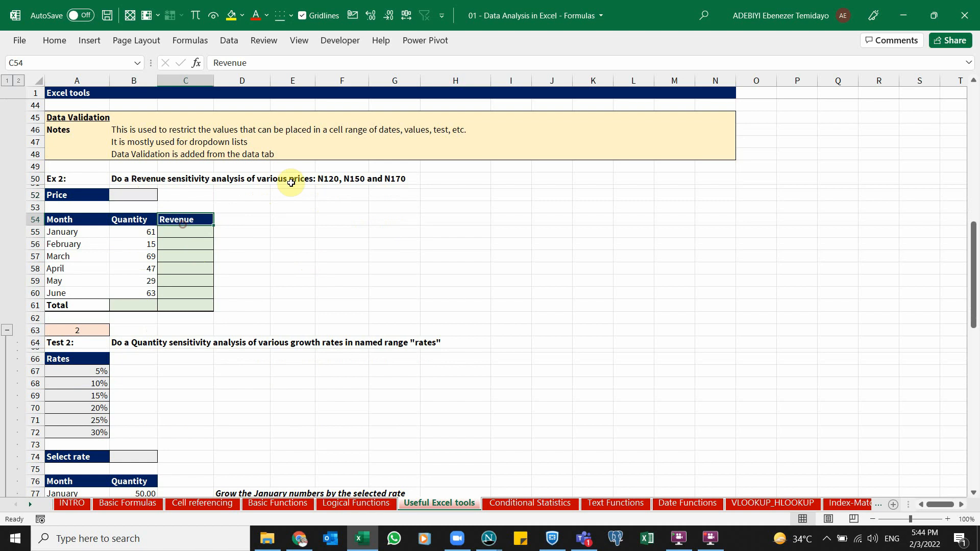
pyautogui.click(341, 176)
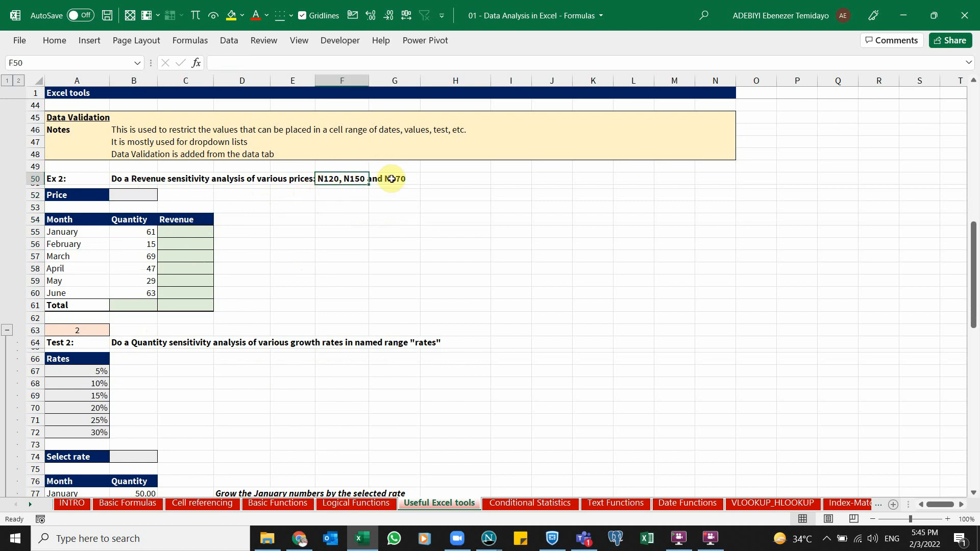
pyautogui.click(134, 194)
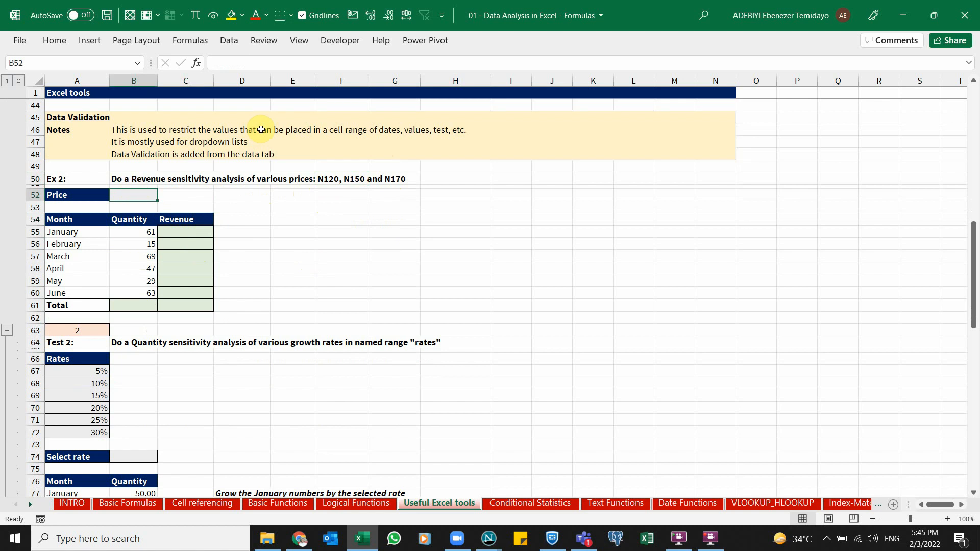
pyautogui.click(331, 176)
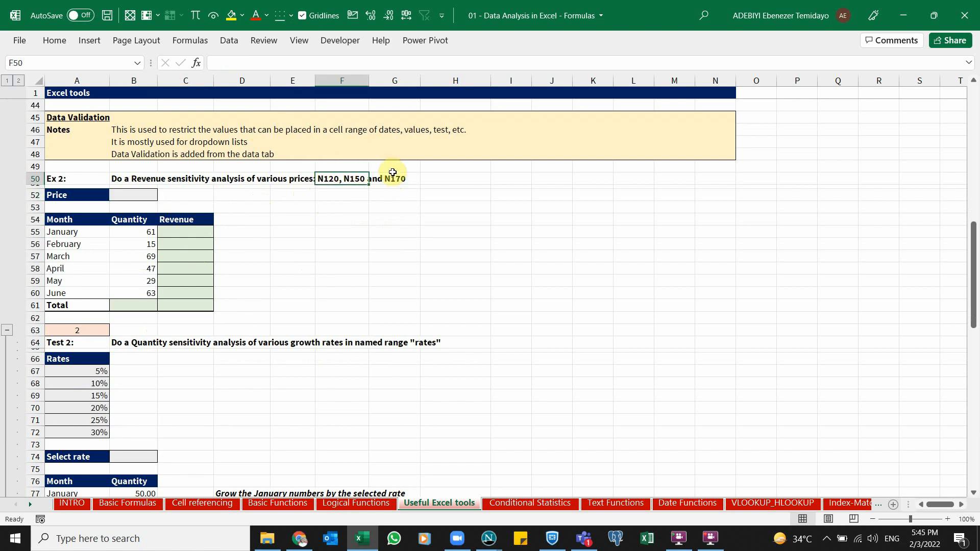
pyautogui.click(183, 231)
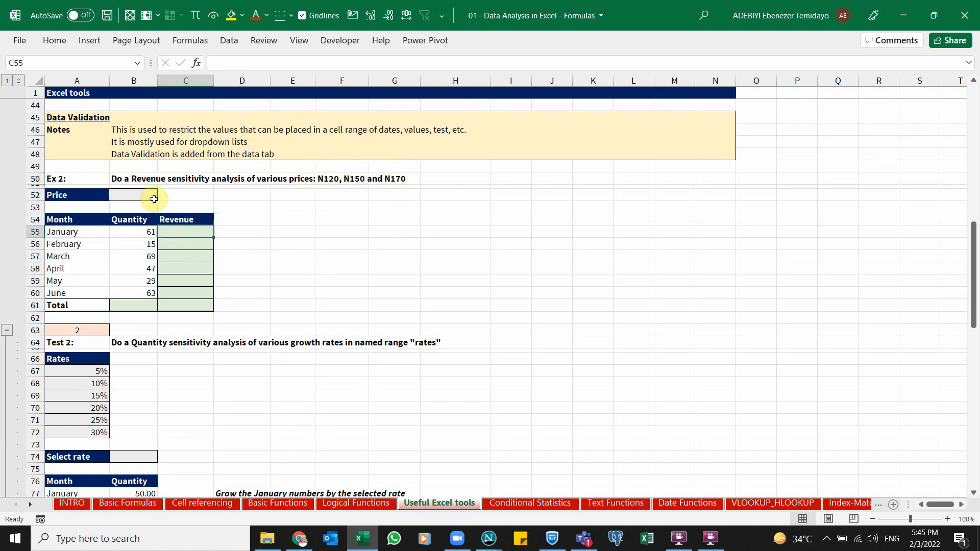
pyautogui.click(131, 194)
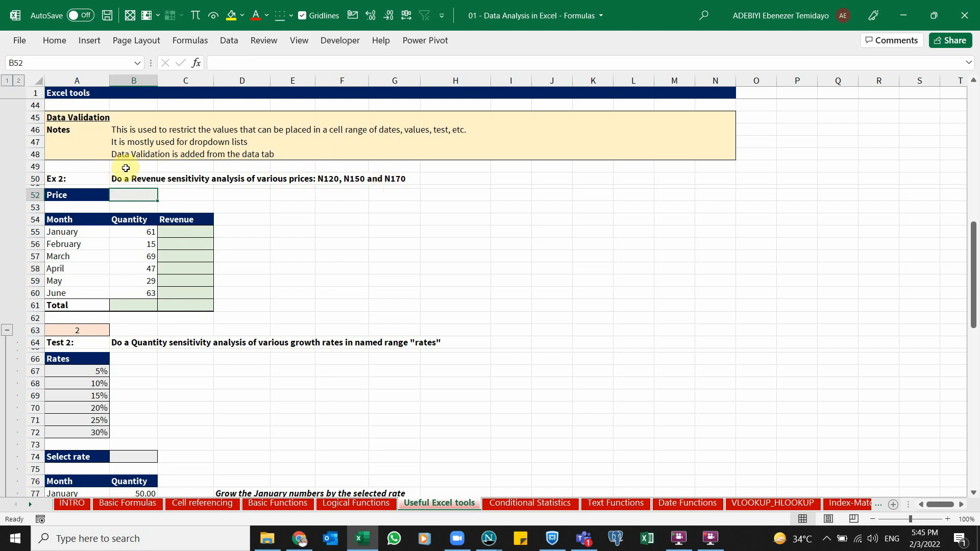
pyautogui.click(319, 240)
pyautogui.click(131, 195)
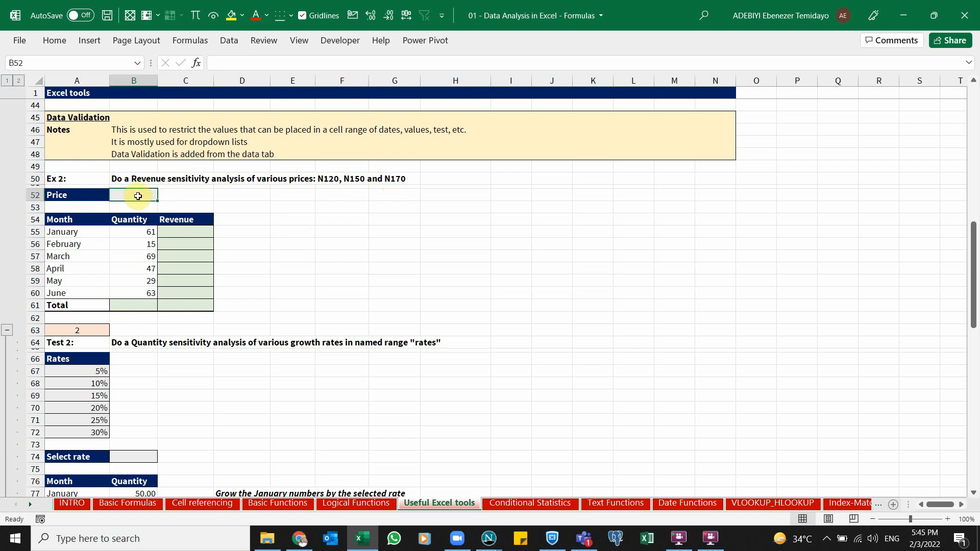
pyautogui.moveTo(125, 195); pyautogui.dragTo(127, 329)
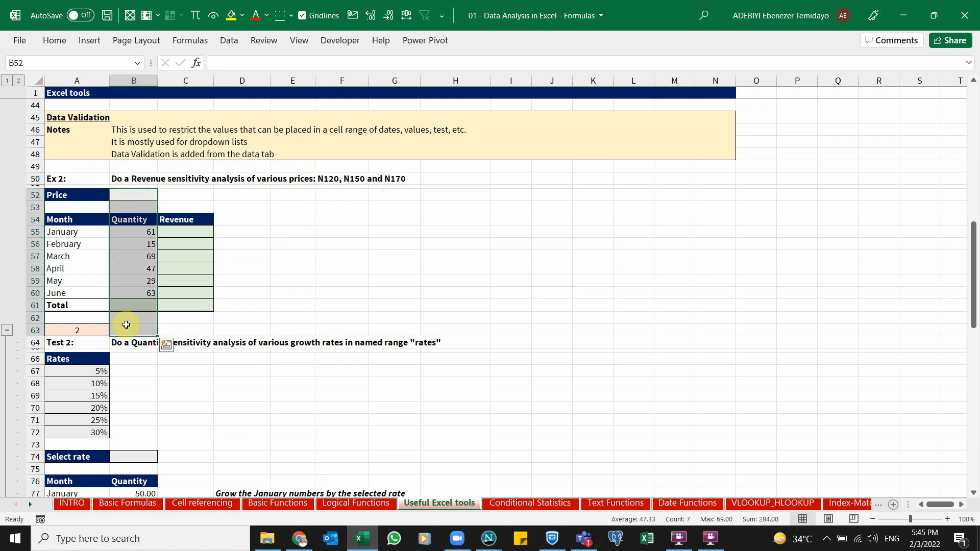
pyautogui.click(244, 234)
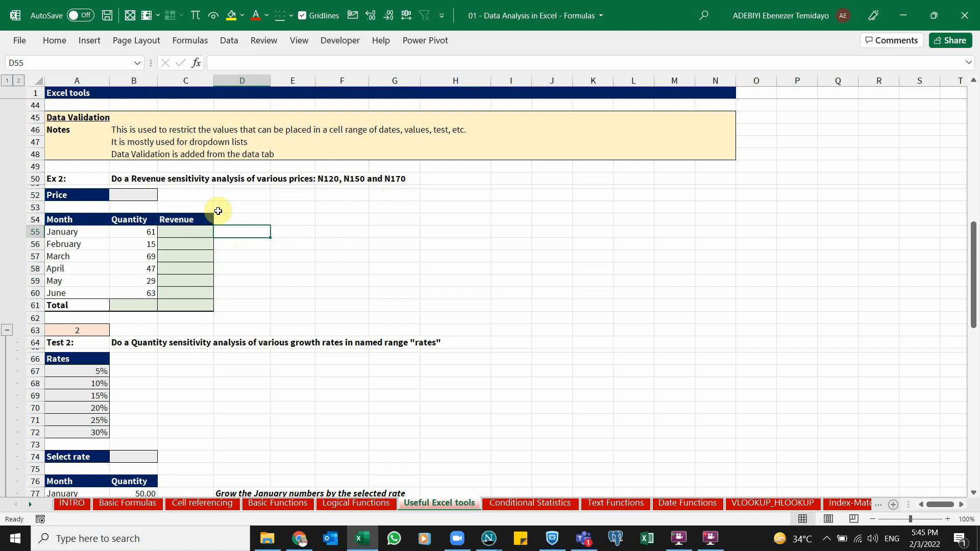
pyautogui.click(135, 194)
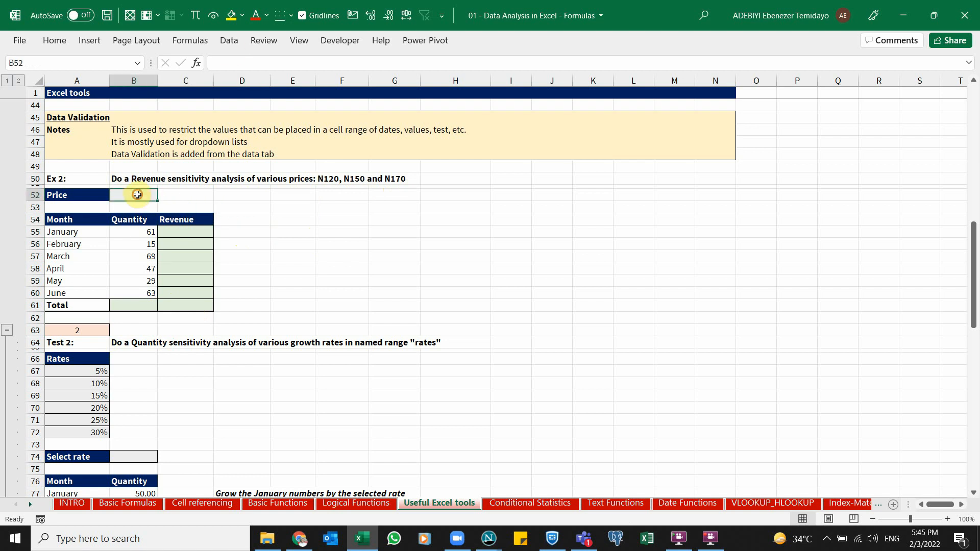
pyautogui.click(229, 41)
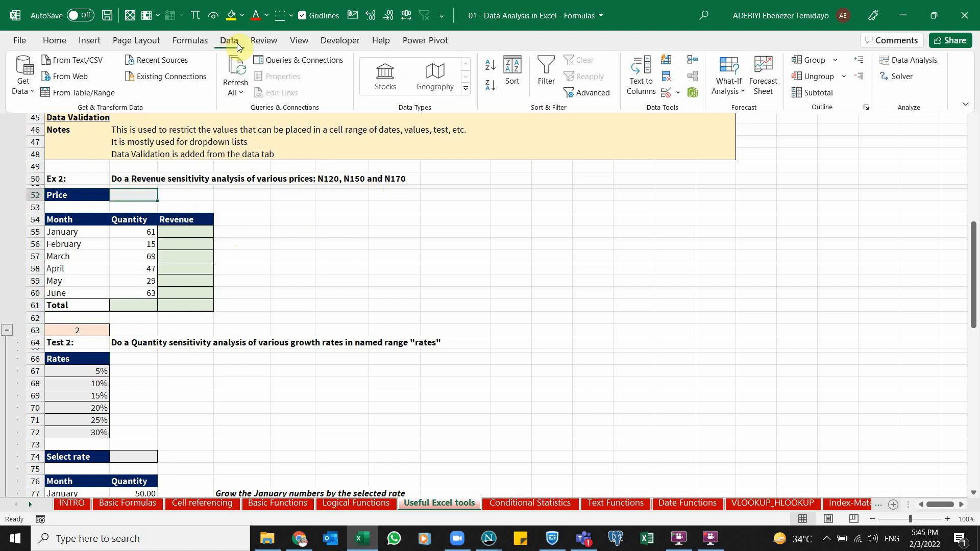
pyautogui.click(667, 93)
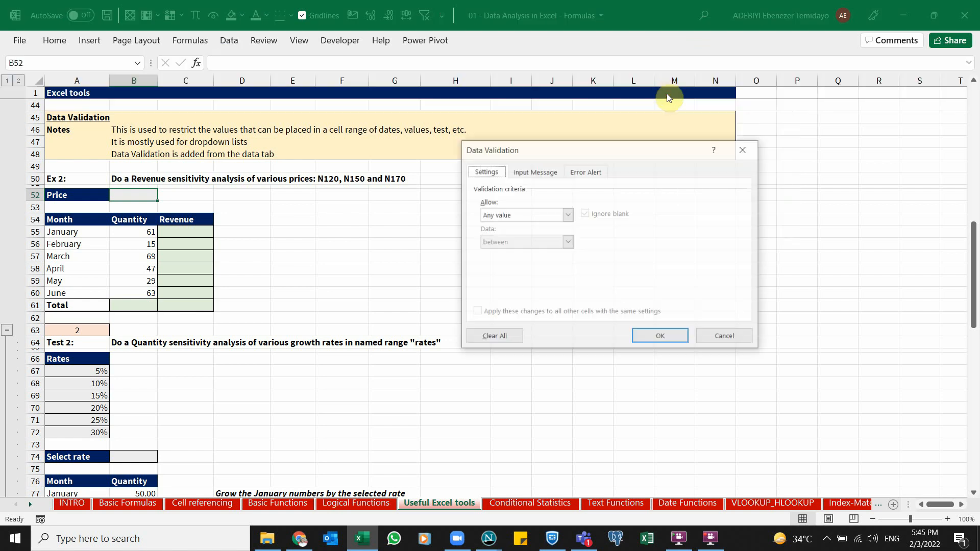
pyautogui.moveTo(541, 151); pyautogui.dragTo(373, 152)
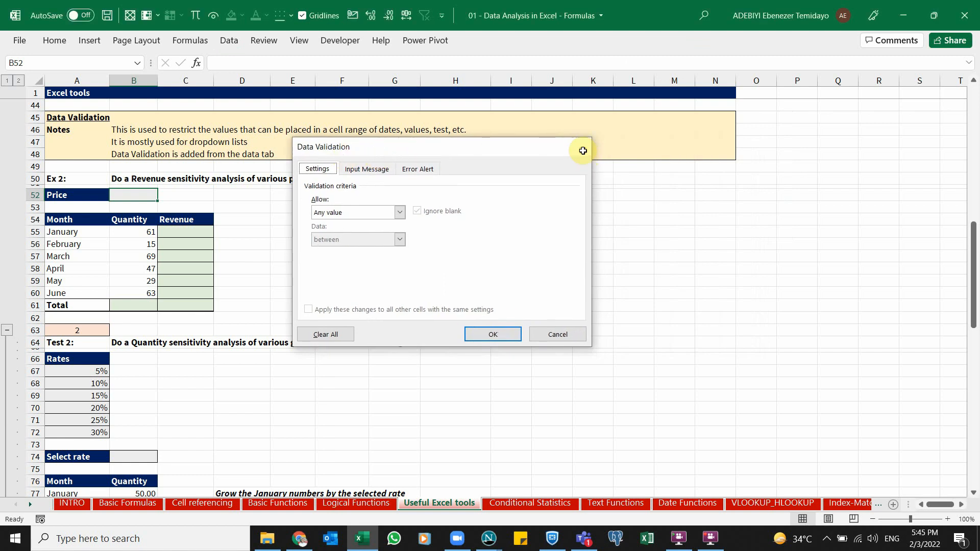
pyautogui.click(576, 146)
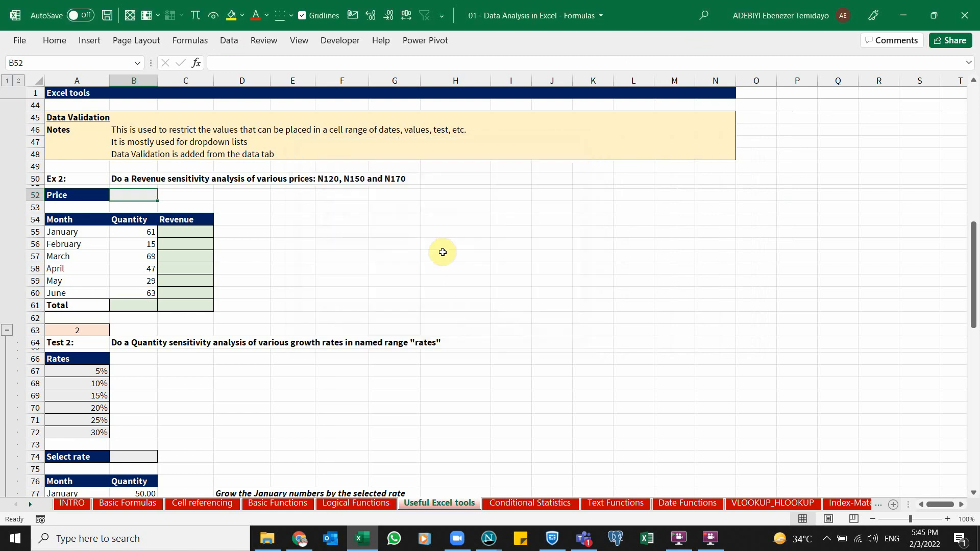
# Apply List data validation to price cell B52 with the source 120,150,170 and an in-cell dropdown
pyautogui.hotkey('alt', 'a')
pyautogui.press('v')
pyautogui.press('v')
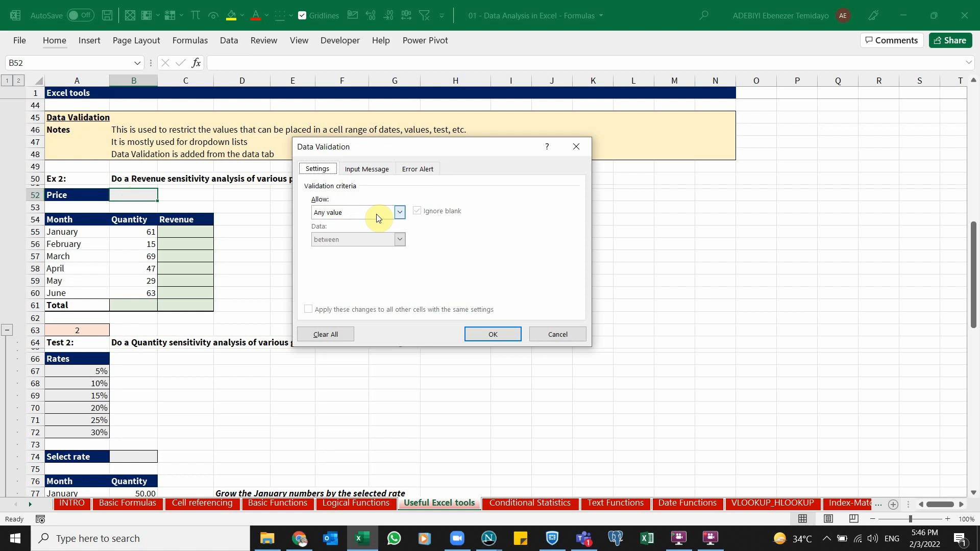
pyautogui.click(395, 212)
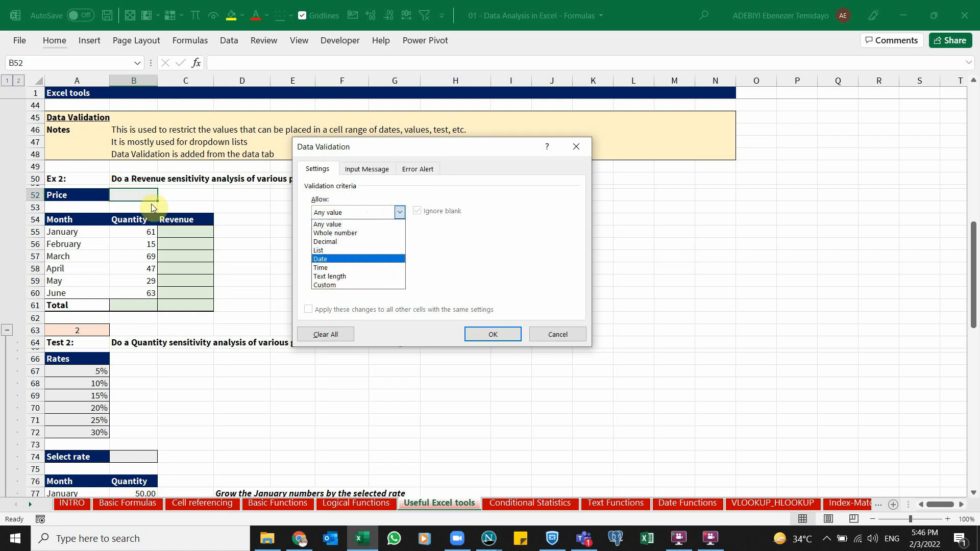
pyautogui.click(336, 260)
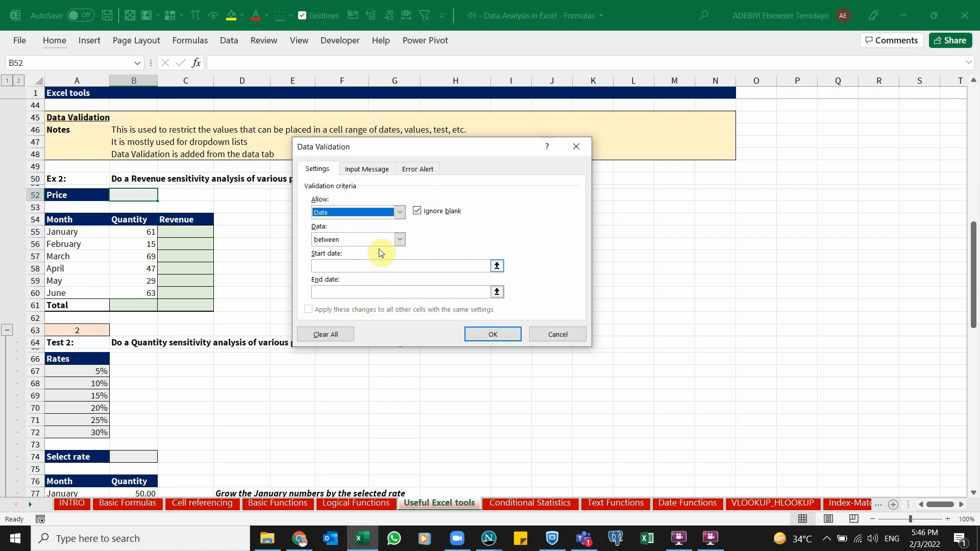
pyautogui.click(399, 212)
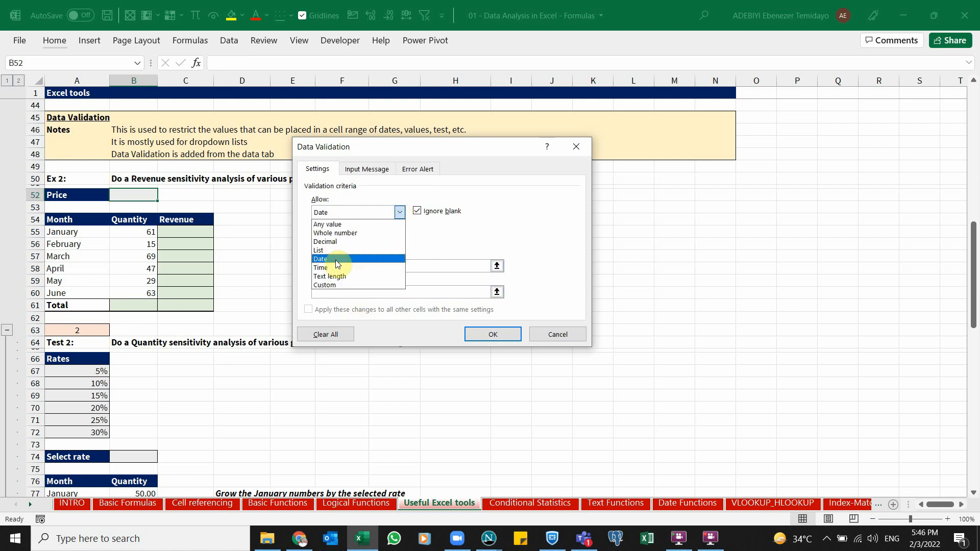
pyautogui.click(327, 250)
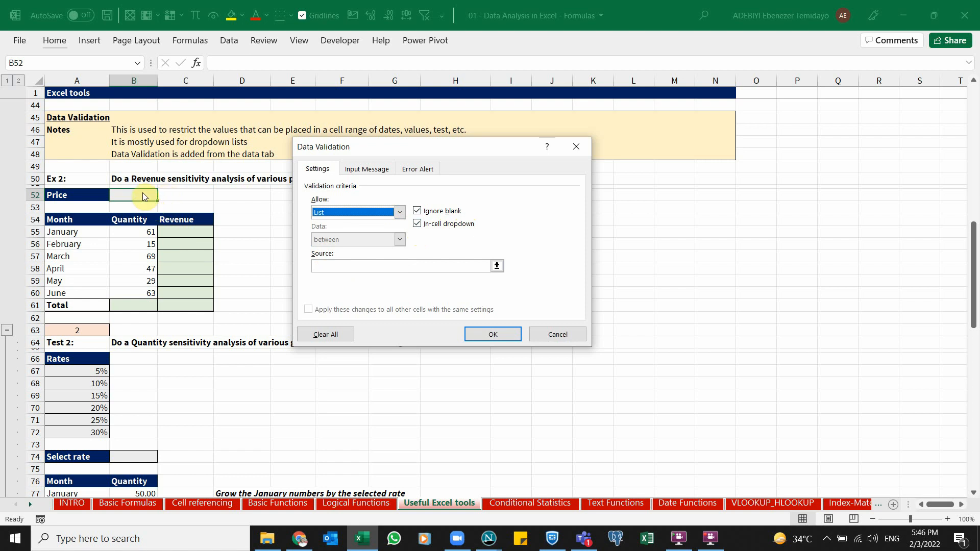
pyautogui.click(357, 264)
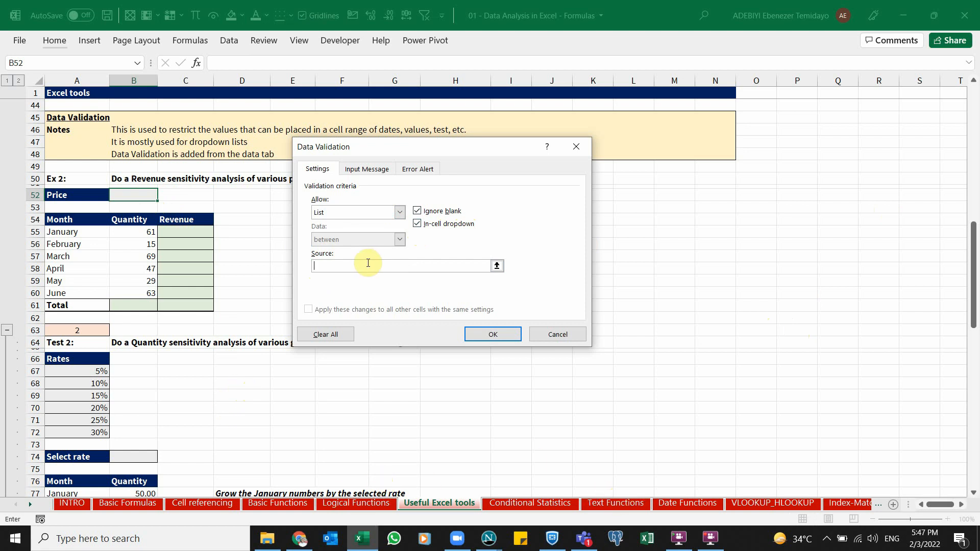
pyautogui.moveTo(312, 147); pyautogui.dragTo(456, 141)
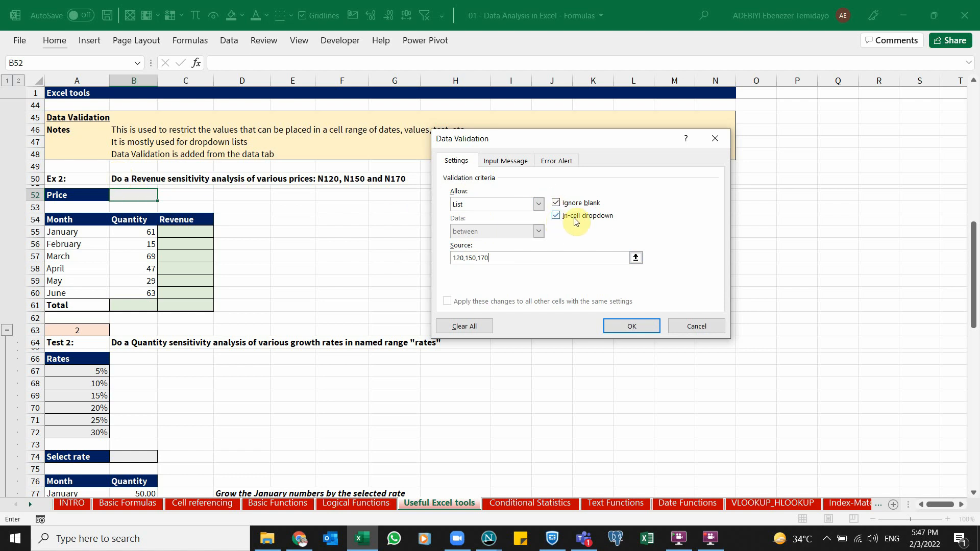
pyautogui.click(631, 327)
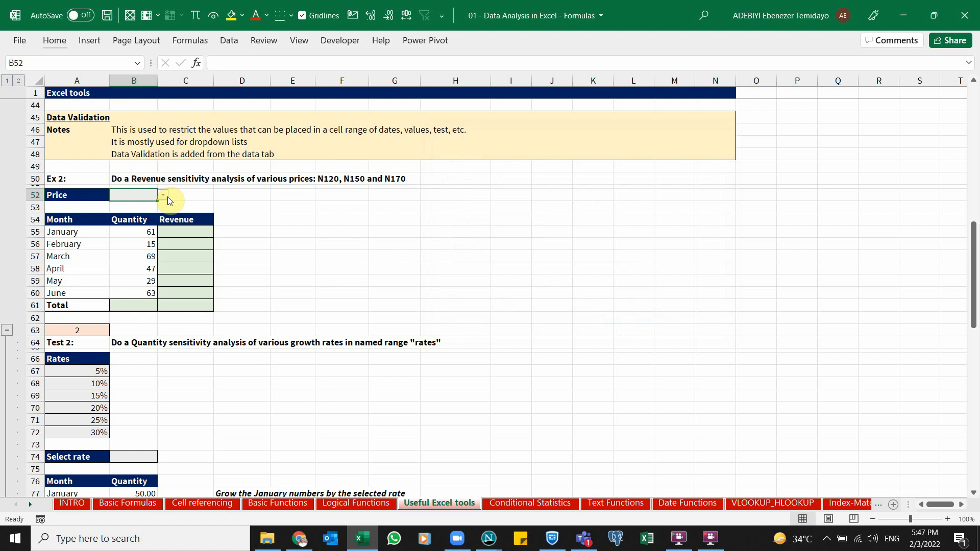
# Choose 150 from the dropdown in price cell B52 and replace it with 170
pyautogui.click(163, 196)
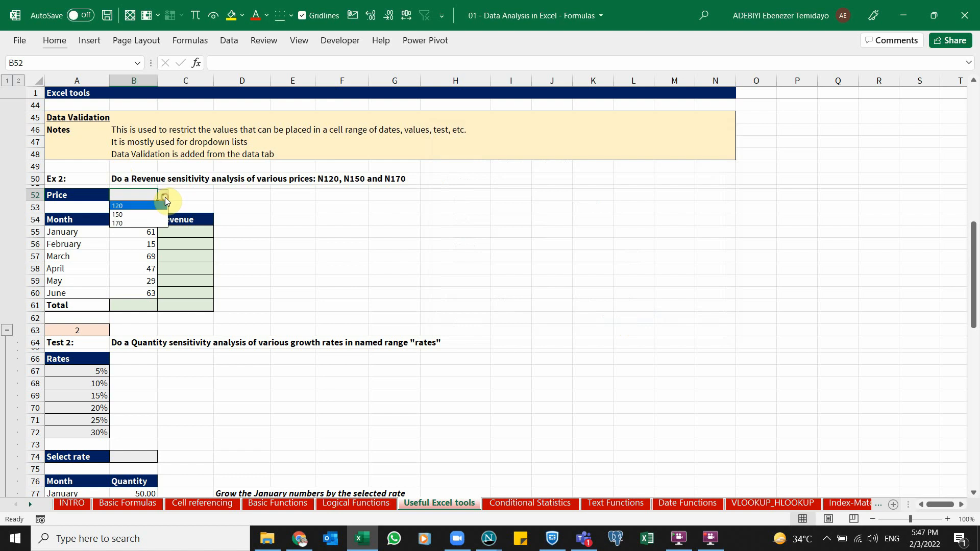
pyautogui.click(127, 216)
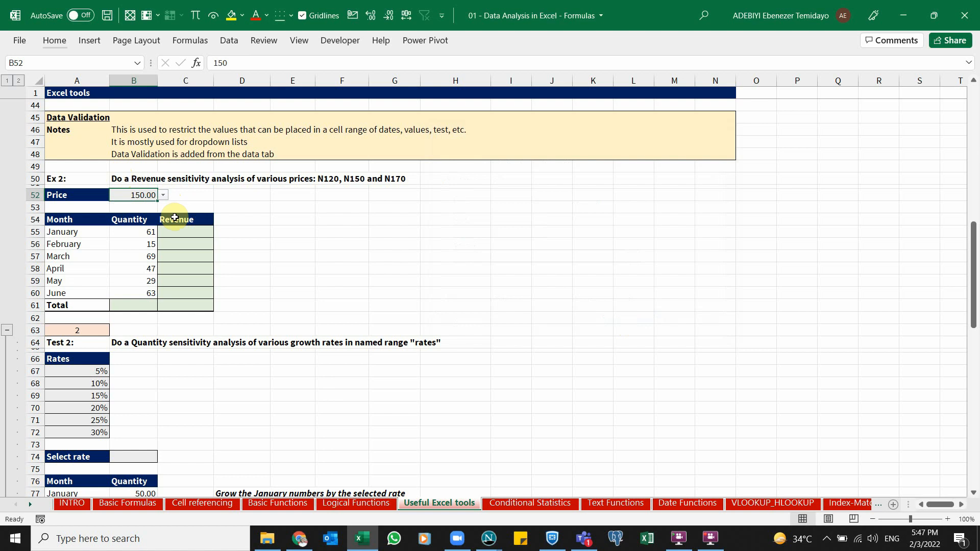
pyautogui.write('170')
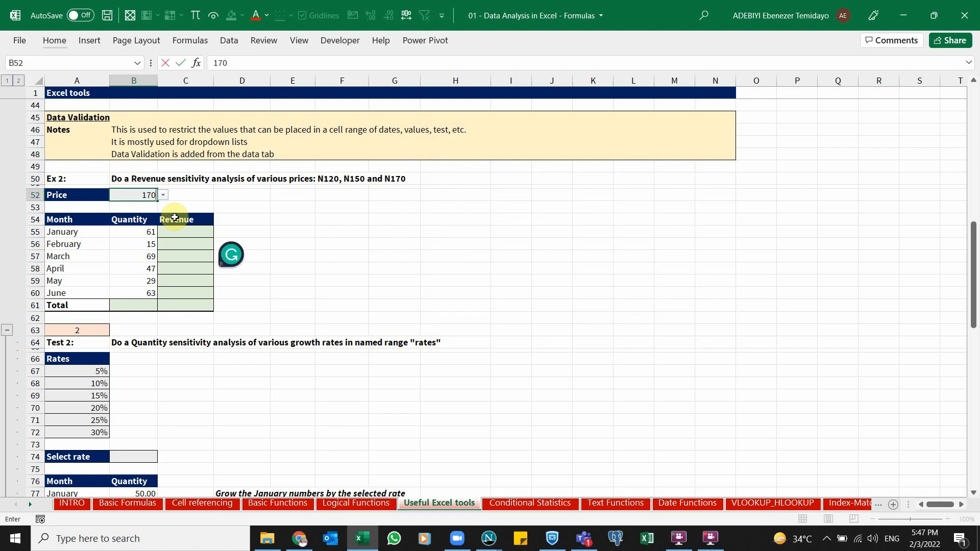
pyautogui.press('Return')
pyautogui.press('Up')
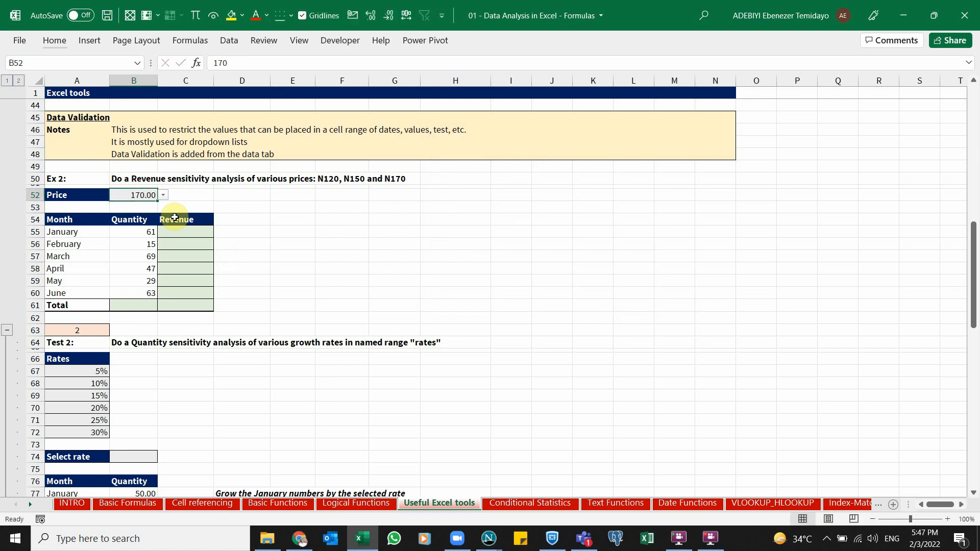
# Try to enter the unlisted price 180 in cell B52 and cancel the entry
pyautogui.write('18')
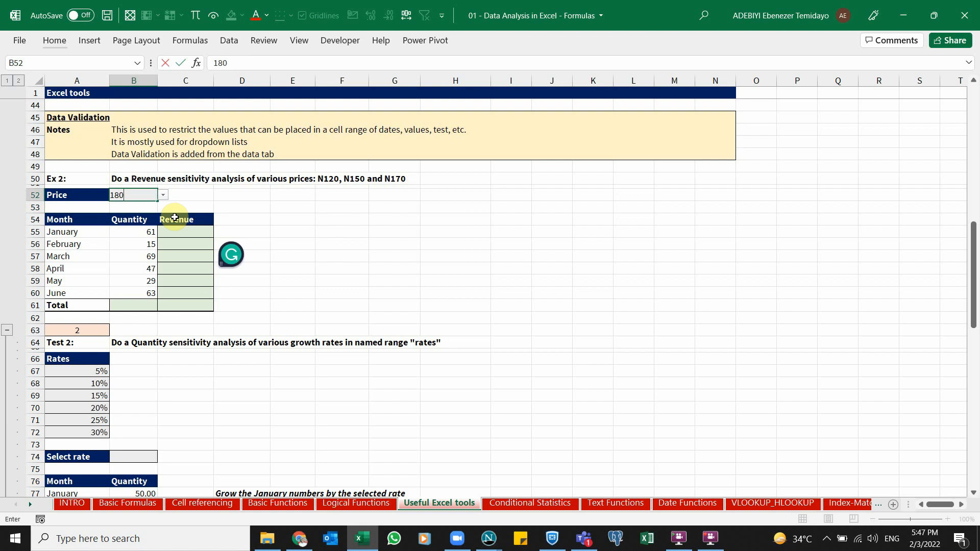
pyautogui.write('0')
pyautogui.press('Return')
pyautogui.moveTo(420, 253); pyautogui.dragTo(335, 213)
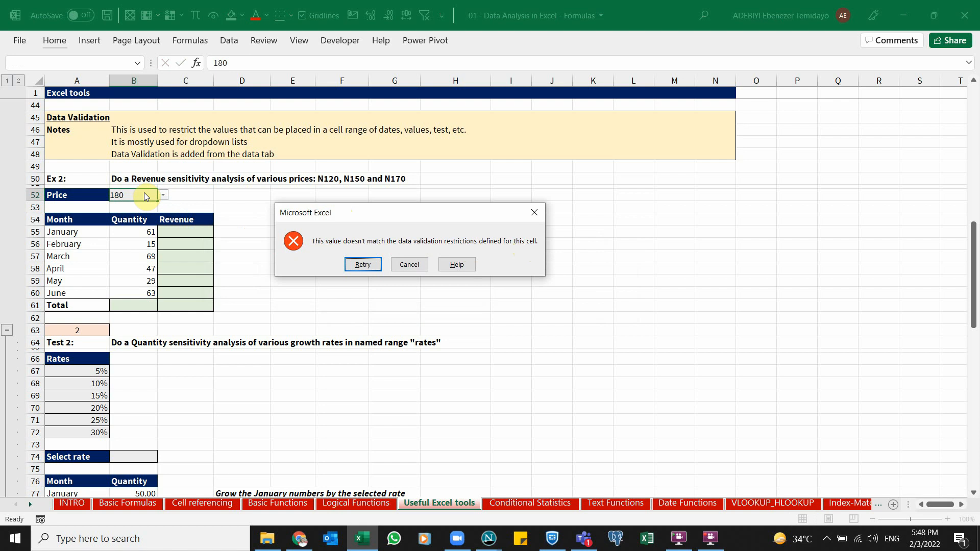
pyautogui.click(404, 266)
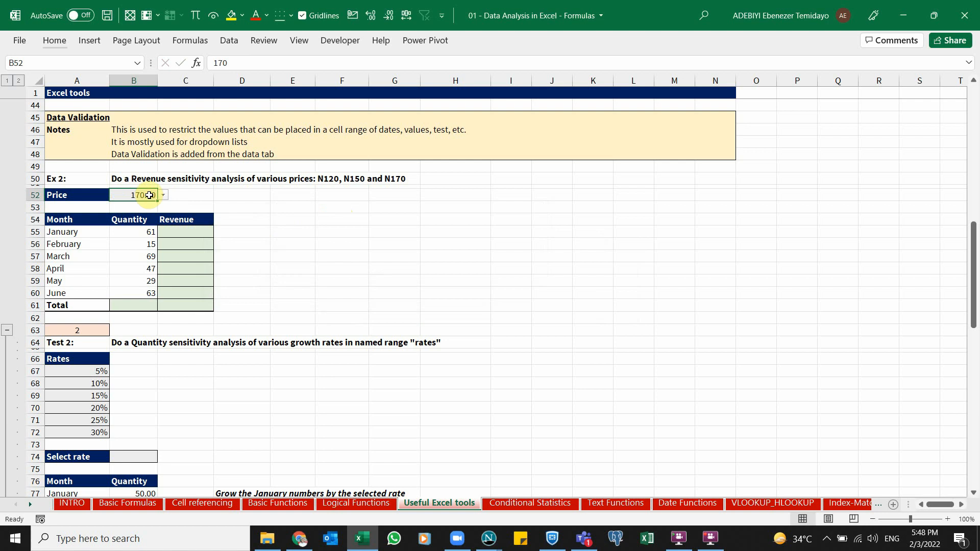
# Calculate each month's revenue in C55:C60 with =B55*$B$52 filled down through June, and sum the Quantity and Revenue columns in row 61
pyautogui.click(190, 237)
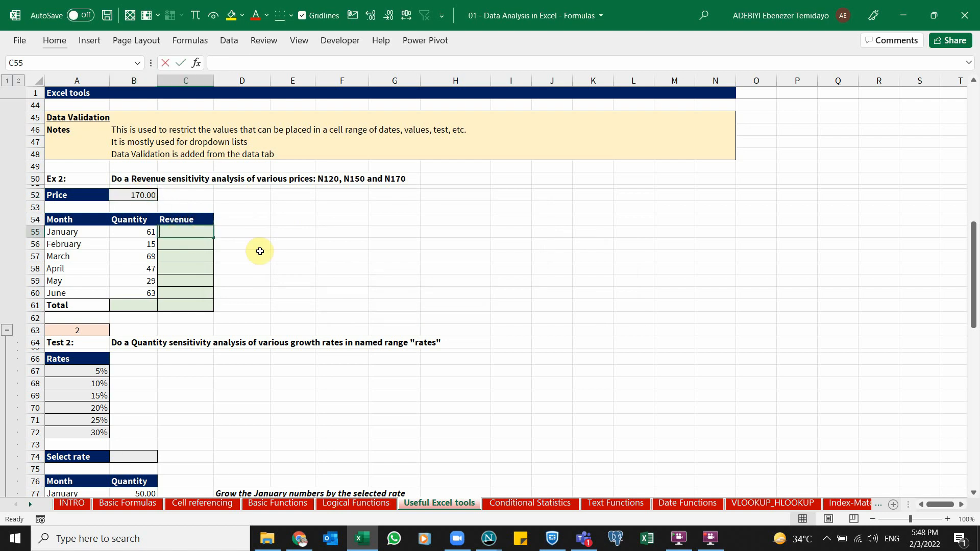
pyautogui.write('=')
pyautogui.press('Left')
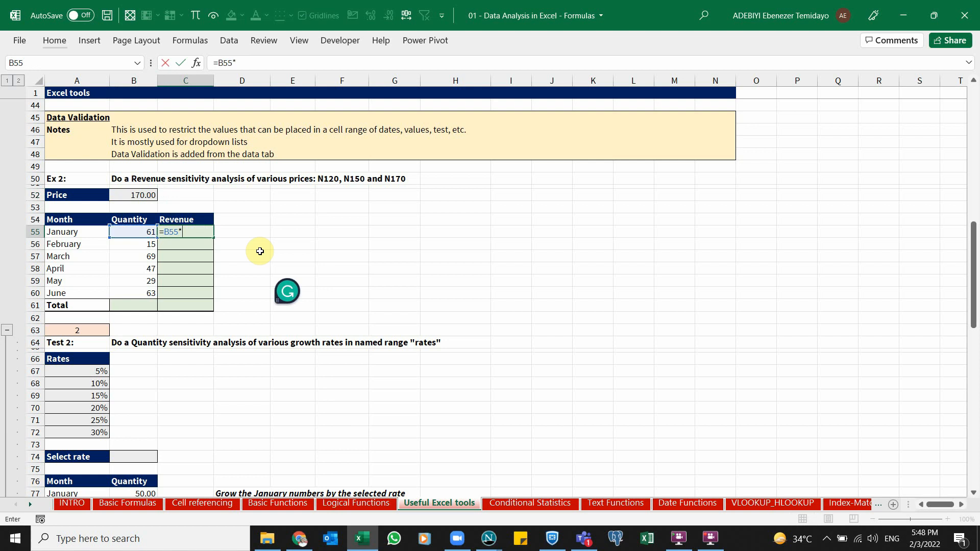
pyautogui.write('*')
pyautogui.click(142, 195)
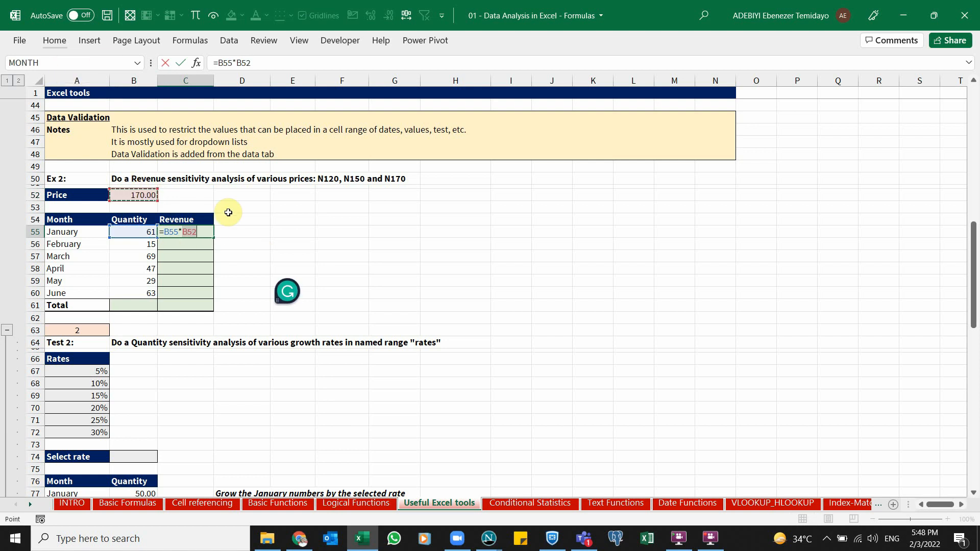
pyautogui.press('F4')
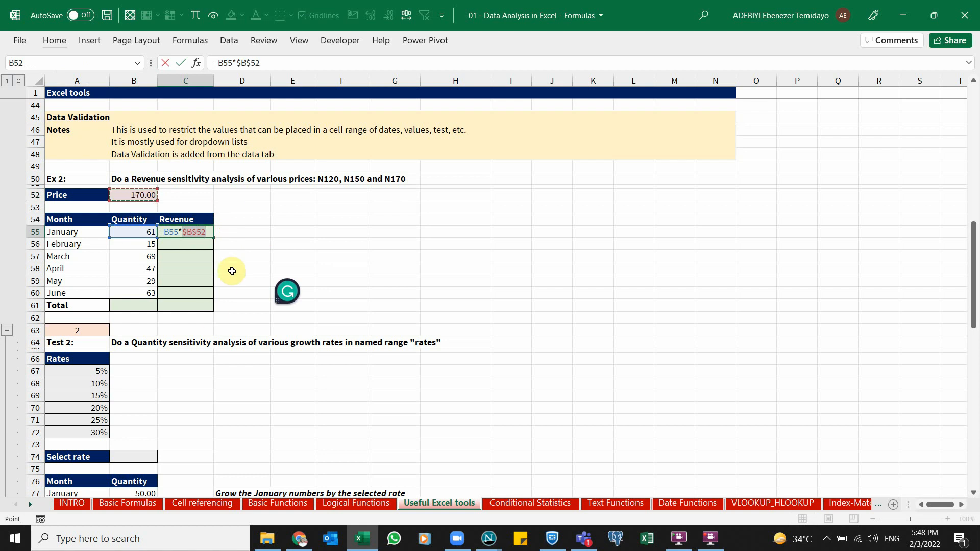
pyautogui.hotkey('ctrl', 'Return')
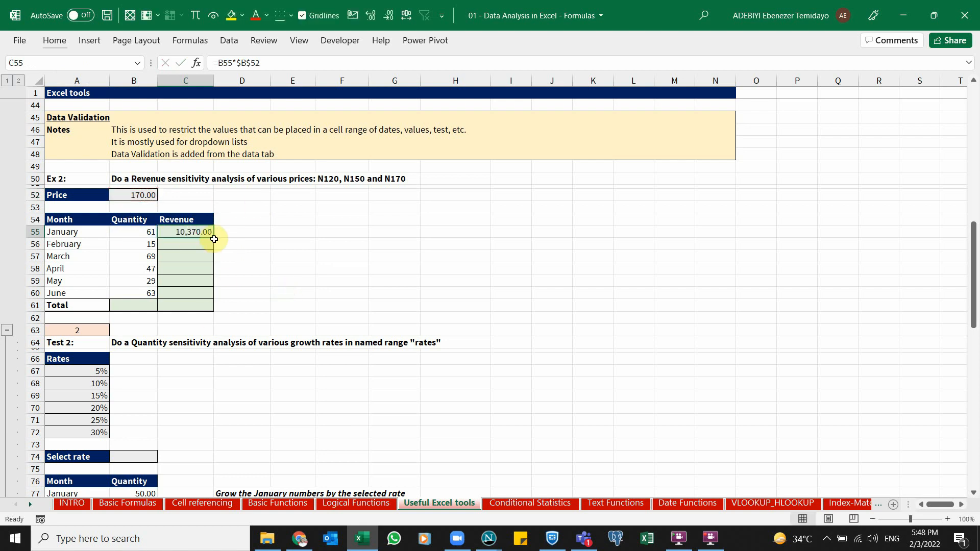
pyautogui.moveTo(213, 237); pyautogui.dragTo(213, 293)
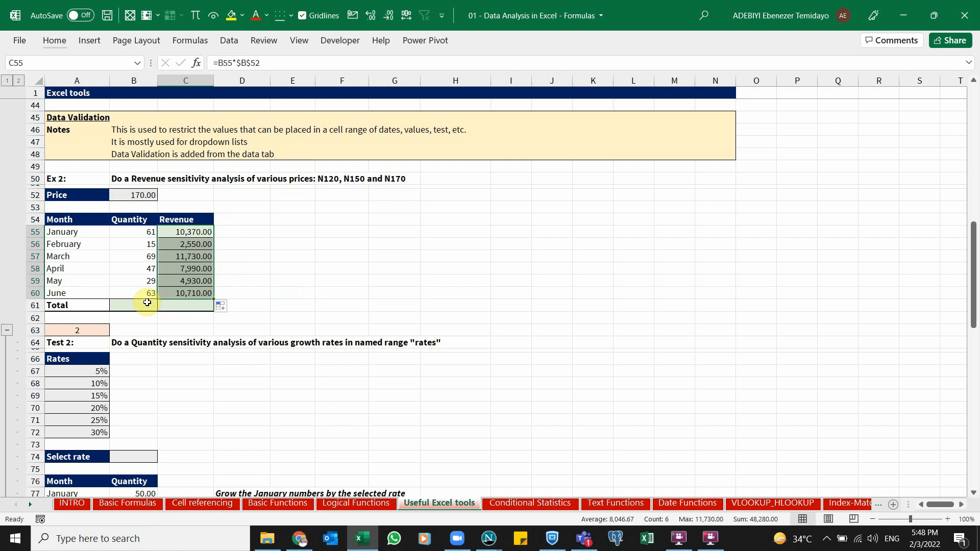
pyautogui.moveTo(147, 303); pyautogui.dragTo(186, 304)
pyautogui.hotkey('alt', '=')
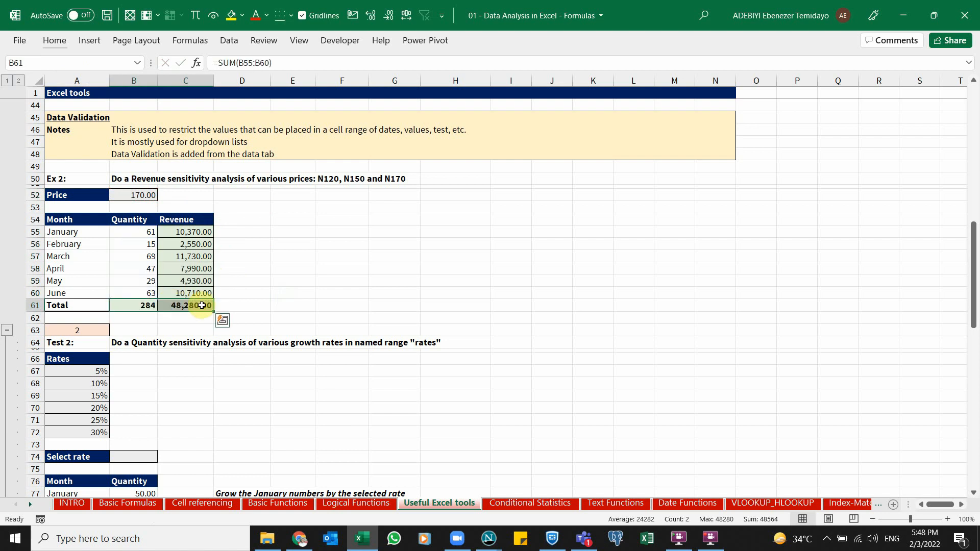
# Choose 120 from the dropdown in price cell B52 and check the total revenue in C61
pyautogui.click(153, 196)
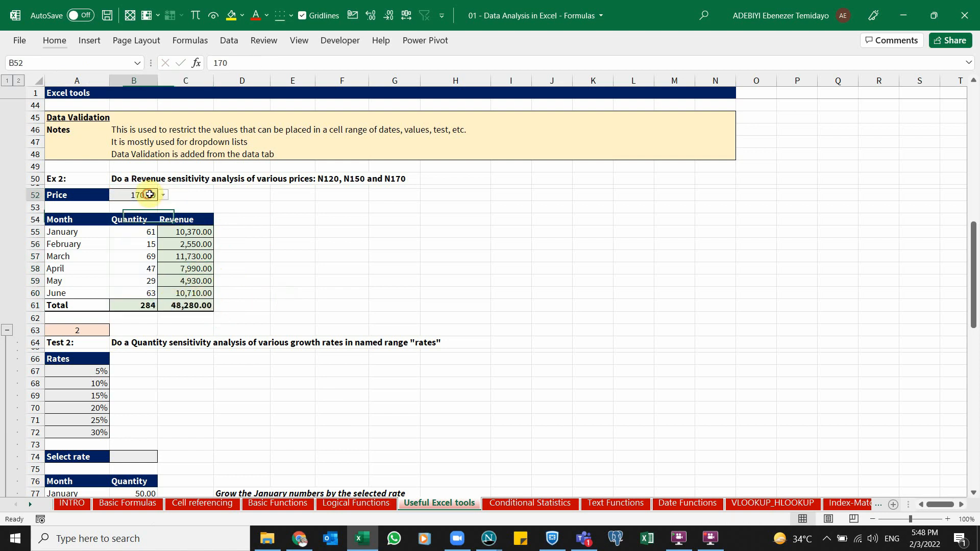
pyautogui.click(163, 195)
pyautogui.click(150, 207)
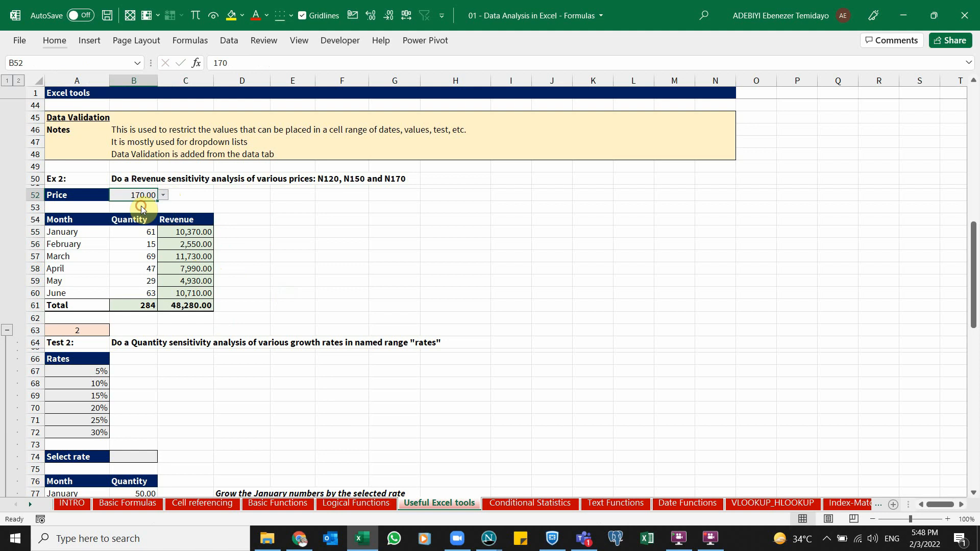
pyautogui.click(204, 252)
pyautogui.click(202, 305)
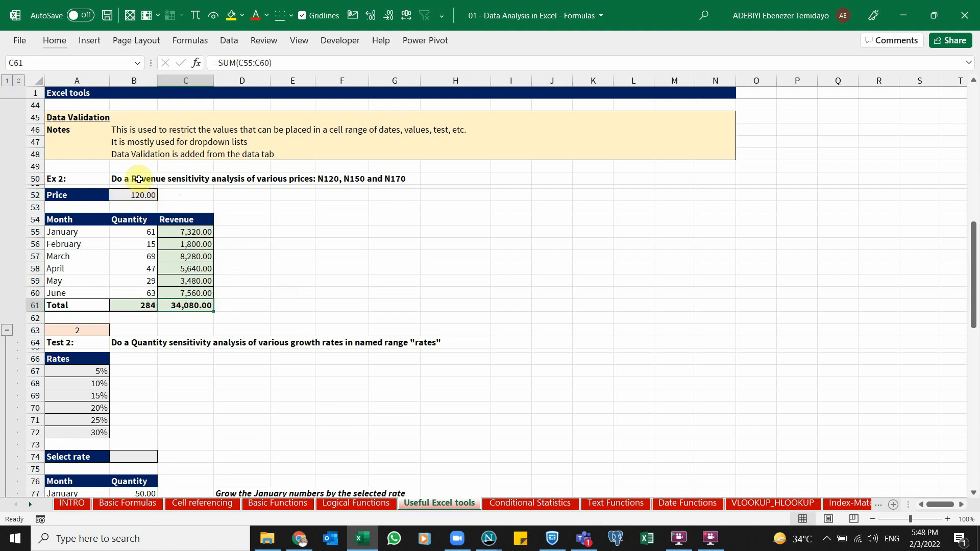
# Switch the price in B52 to 150 from its dropdown and check the total revenue in C61
pyautogui.click(142, 194)
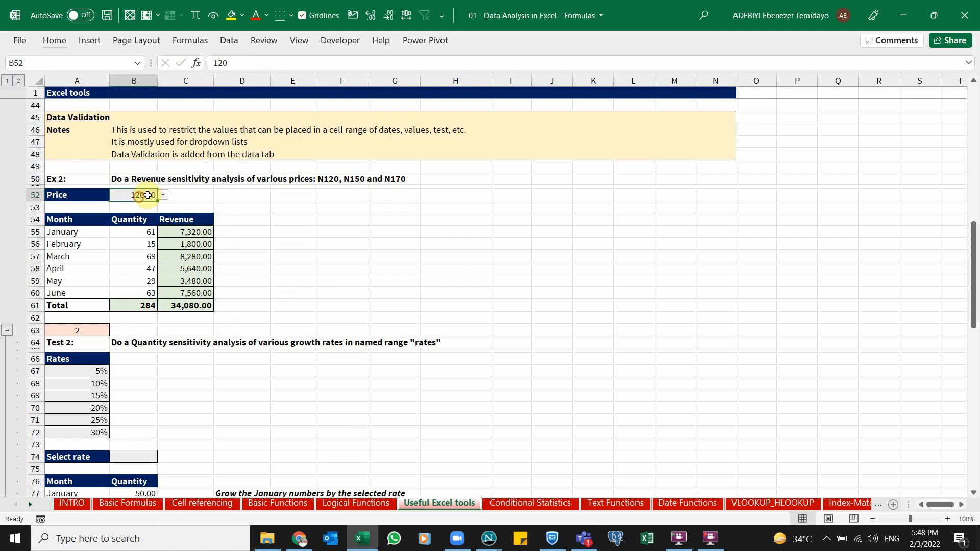
pyautogui.click(163, 195)
pyautogui.click(147, 217)
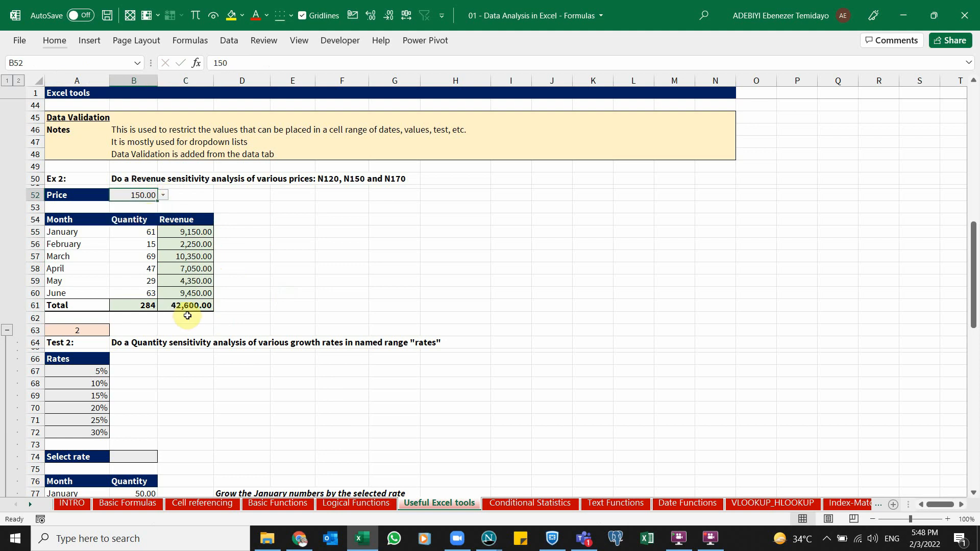
pyautogui.click(186, 309)
# Set the price in B52 to 170 from its dropdown and check the total revenue in C61
pyautogui.click(148, 195)
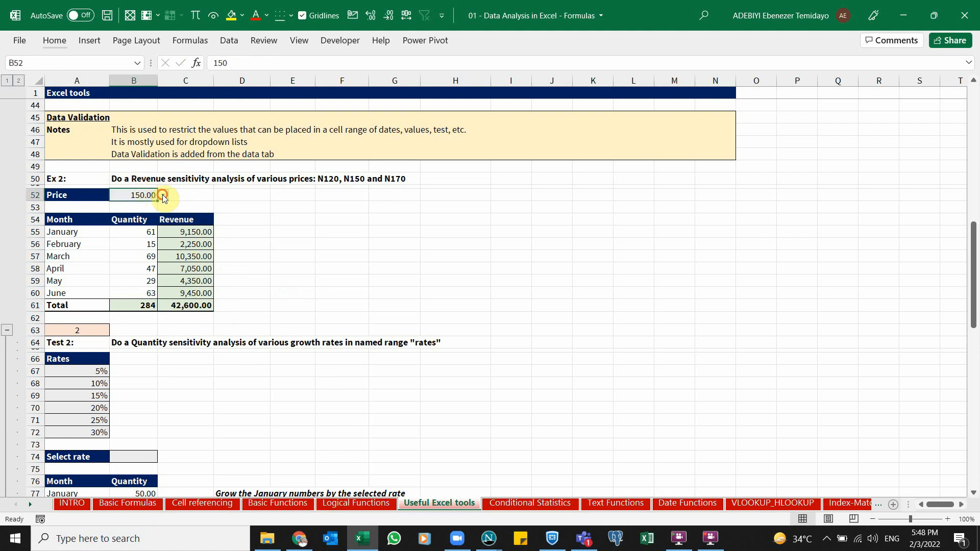
pyautogui.click(163, 195)
pyautogui.click(146, 224)
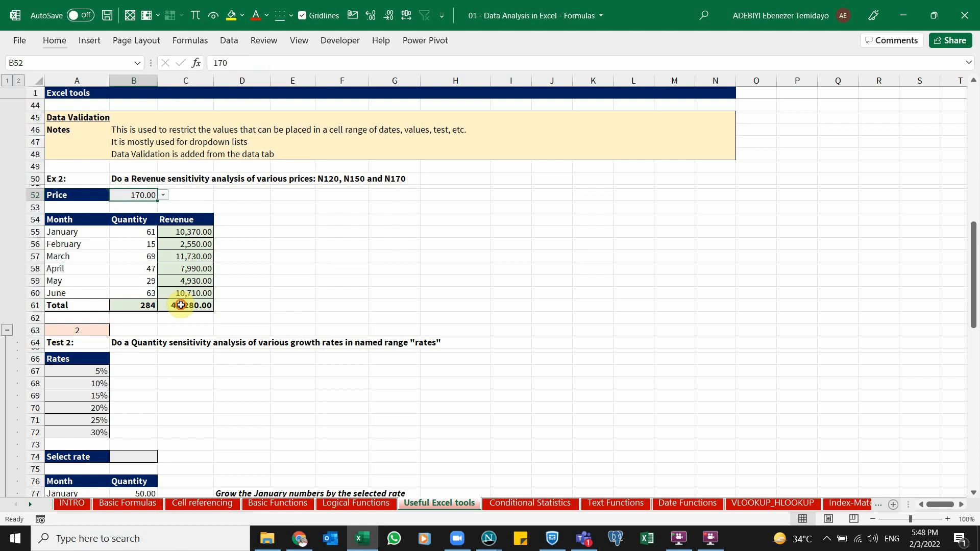
pyautogui.click(181, 304)
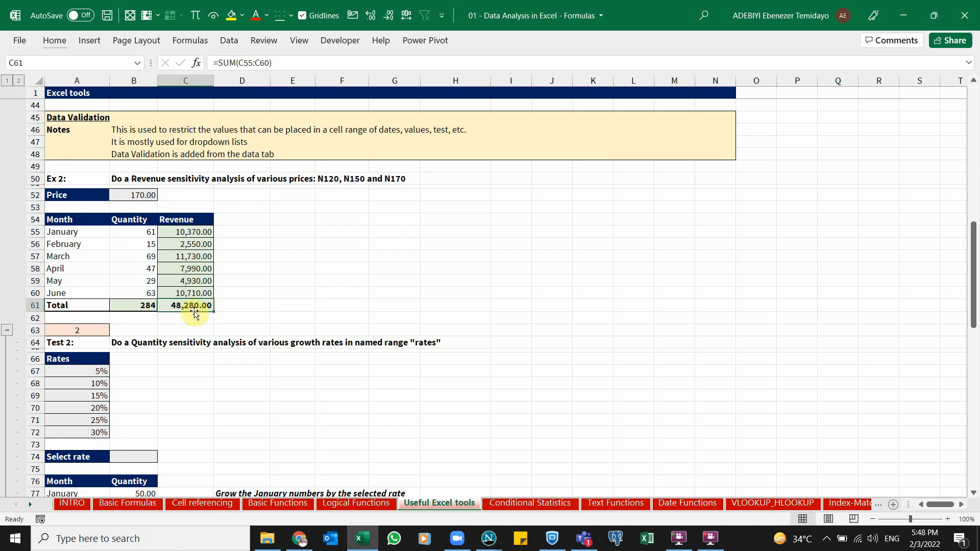
# Examine the Test 2 quantity sensitivity exercise: its growth rates in A67:A72, the Select rate cell, the monthly quantities and the Total cell
pyautogui.scroll(-3, 313, 354)
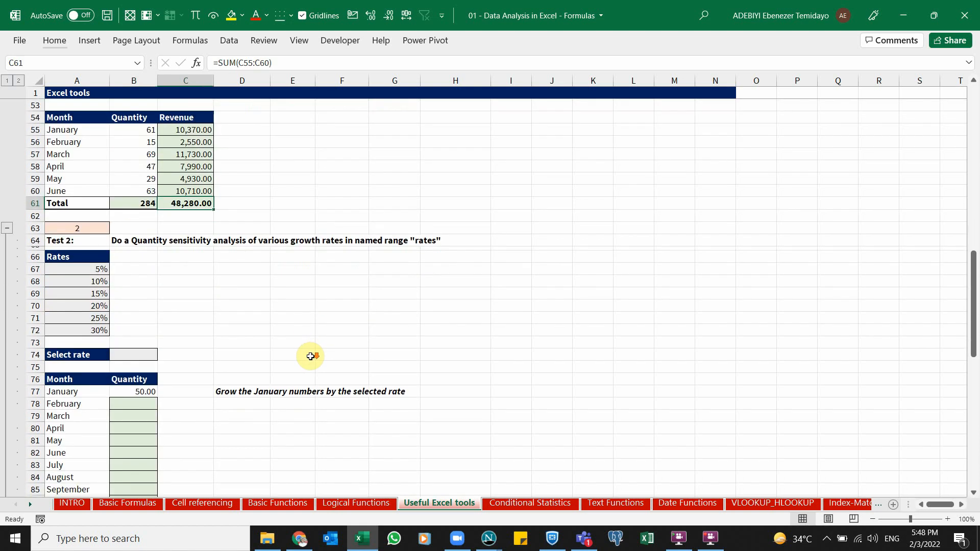
pyautogui.scroll(-2, 311, 354)
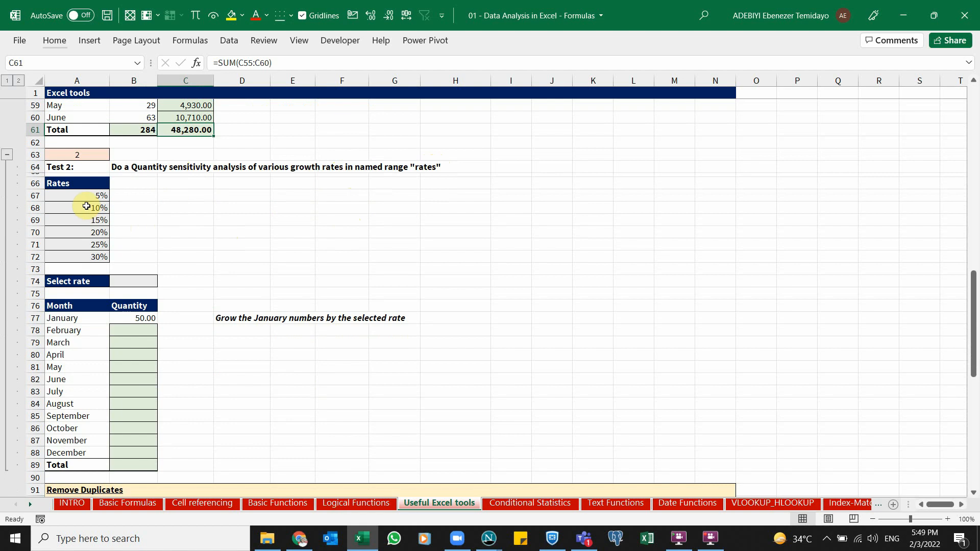
pyautogui.click(86, 206)
pyautogui.moveTo(78, 196); pyautogui.dragTo(80, 258)
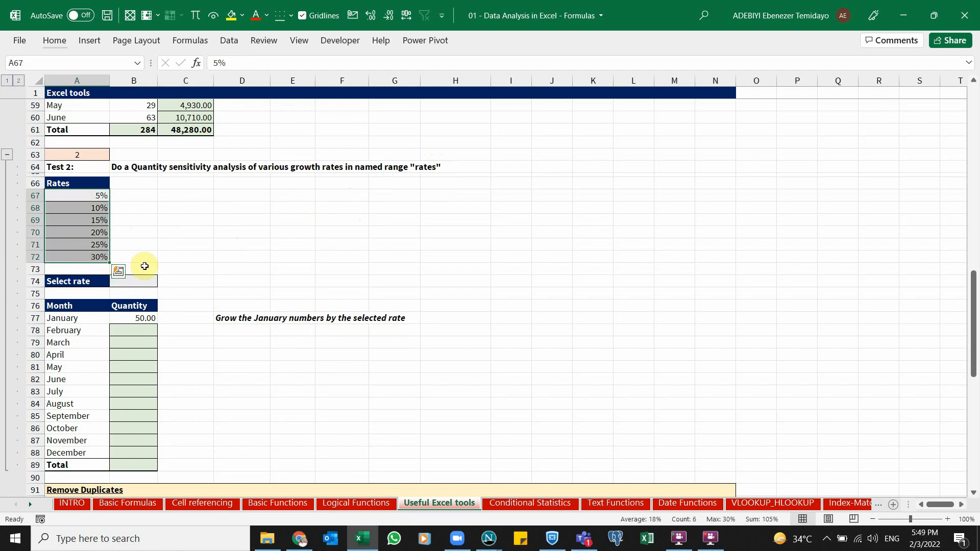
pyautogui.click(144, 280)
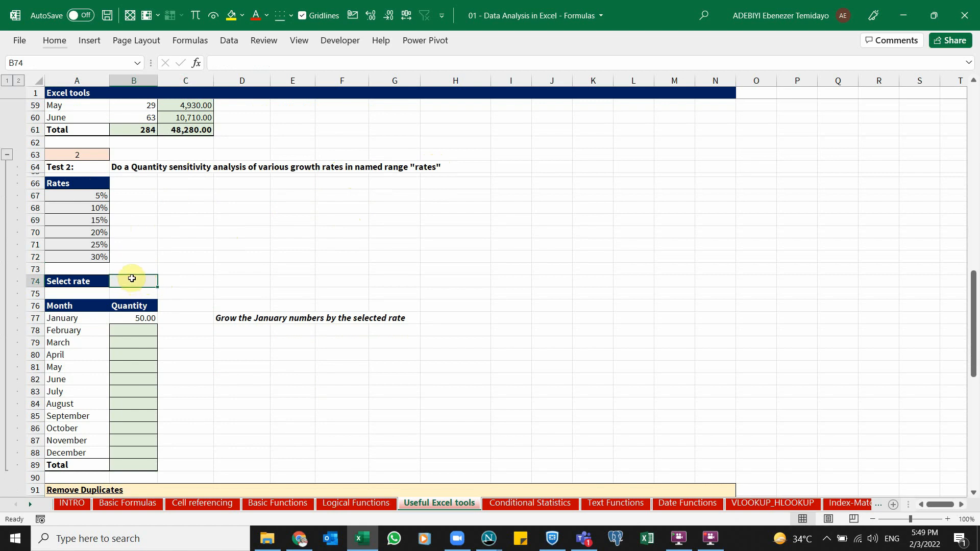
pyautogui.click(92, 199)
pyautogui.click(95, 207)
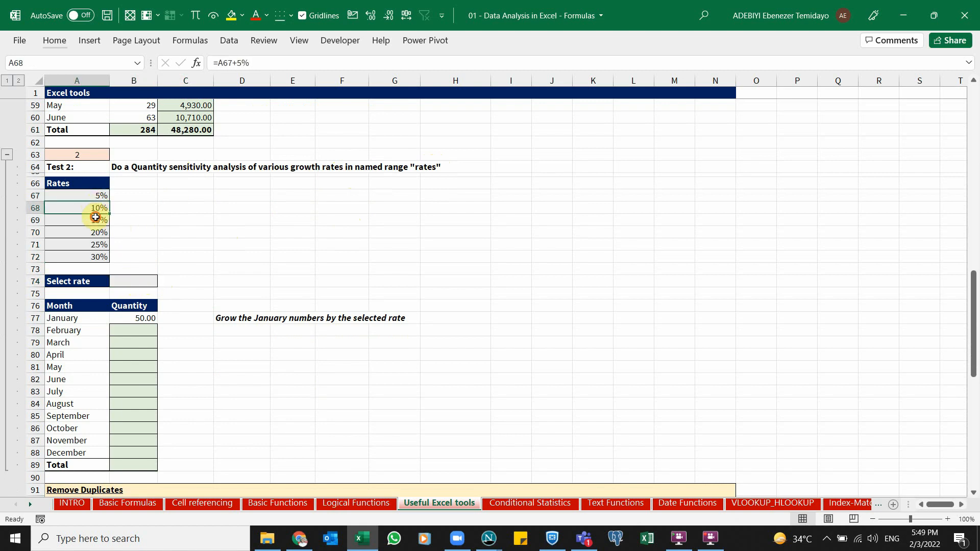
pyautogui.click(94, 220)
pyautogui.click(94, 232)
pyautogui.click(94, 244)
pyautogui.click(93, 257)
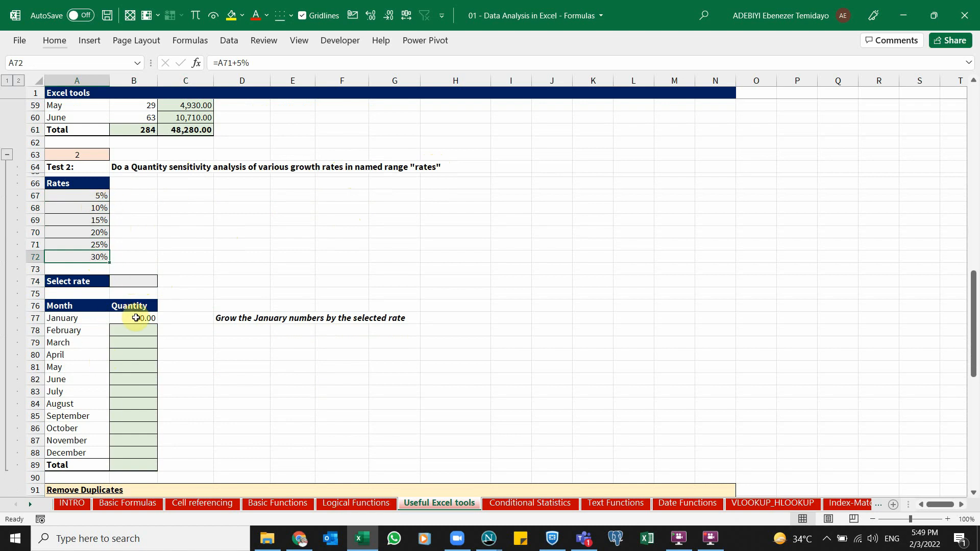
pyautogui.moveTo(104, 213); pyautogui.dragTo(104, 222)
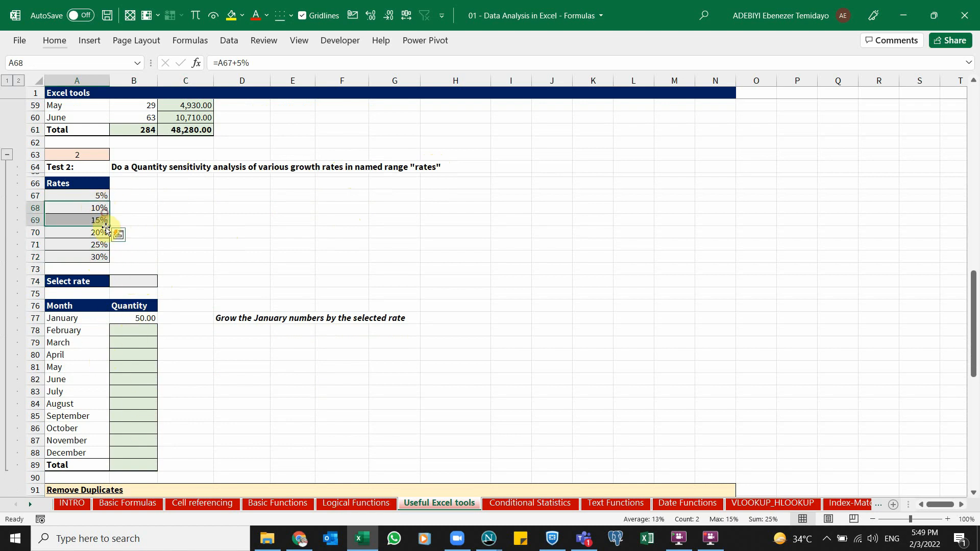
pyautogui.click(137, 466)
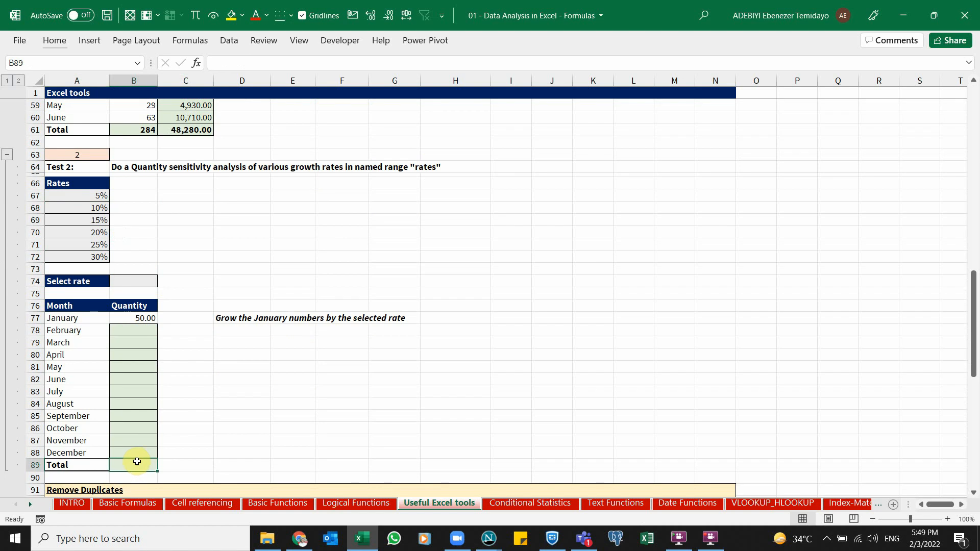
# Create a named range for the growth rates from selection A66:A72, using the top row header Rates as the name
pyautogui.click(83, 183)
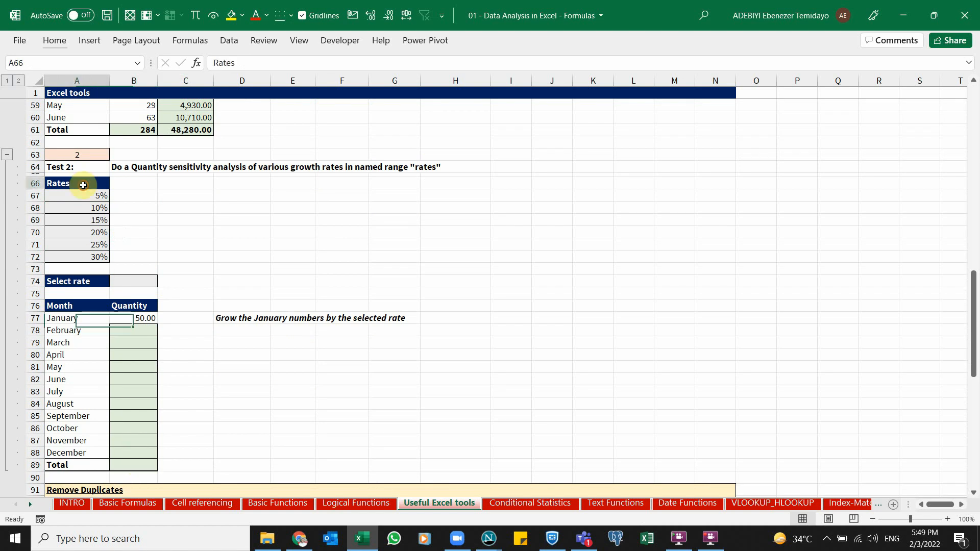
pyautogui.click(88, 194)
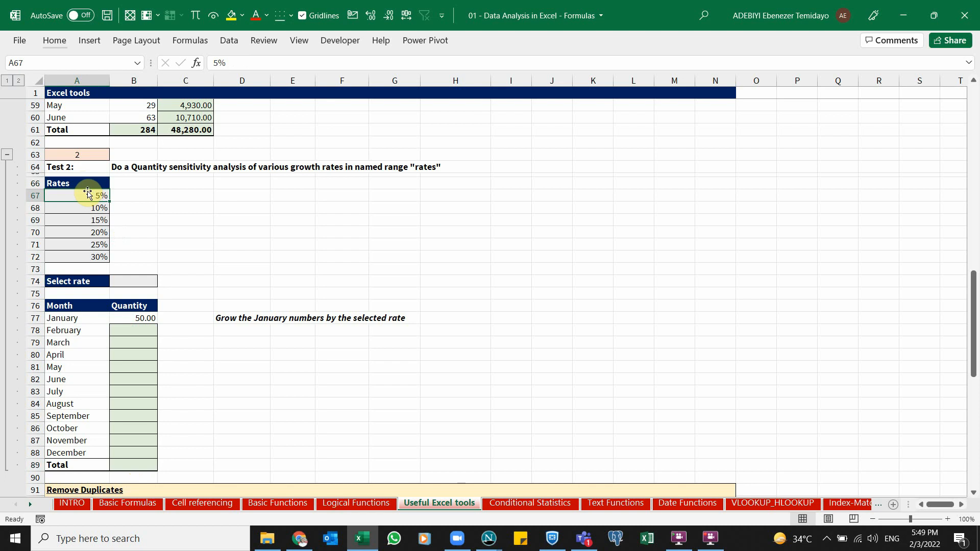
pyautogui.moveTo(87, 194); pyautogui.dragTo(84, 255)
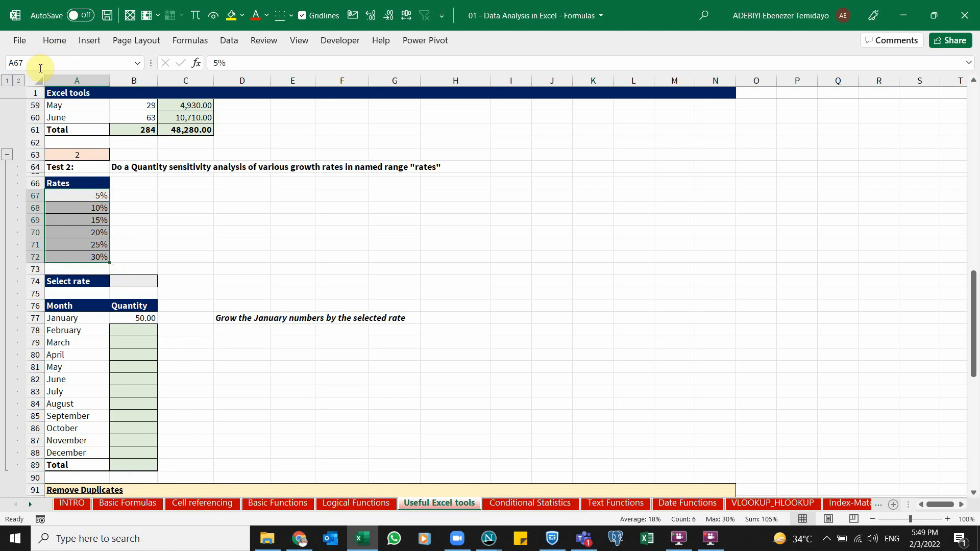
pyautogui.click(70, 184)
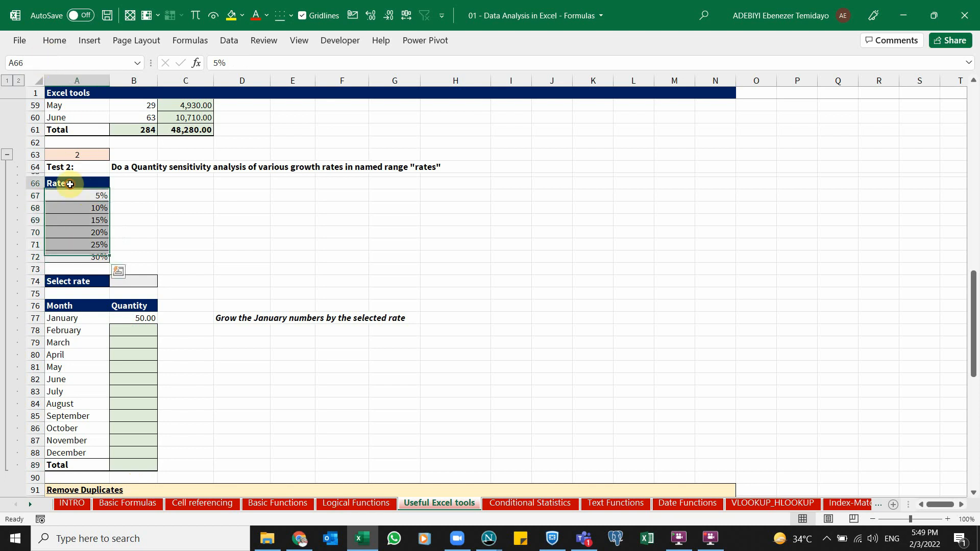
pyautogui.hotkey('ctrl', 'shift', 'Down')
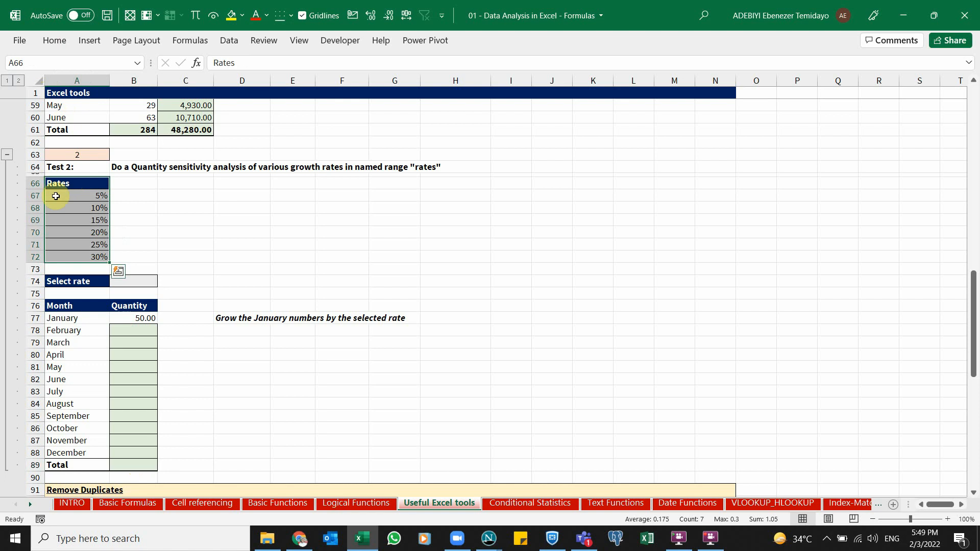
pyautogui.click(227, 42)
pyautogui.click(191, 40)
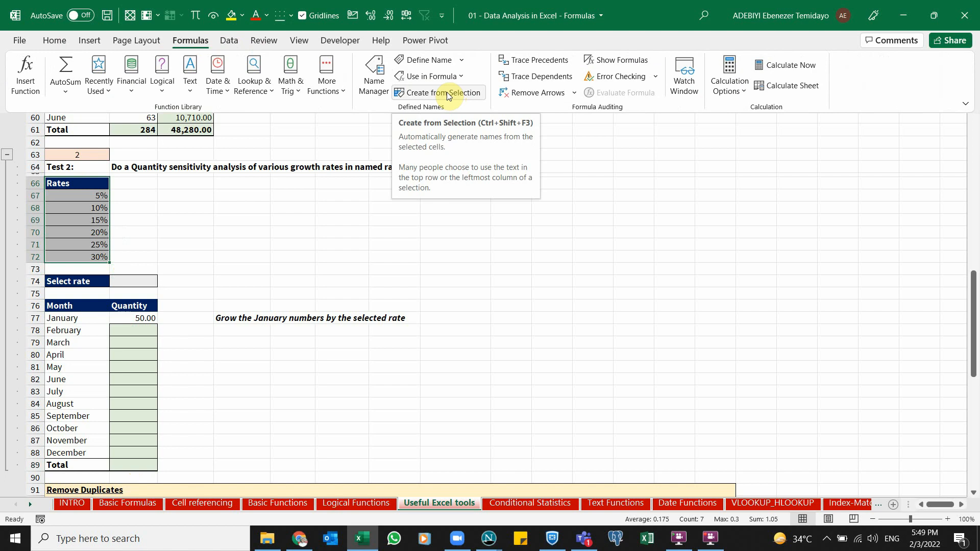
pyautogui.click(373, 304)
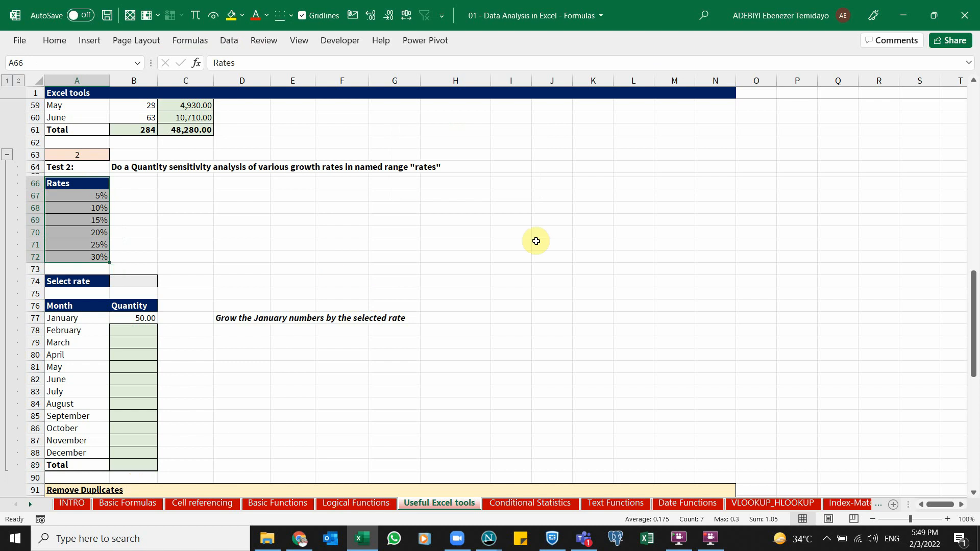
pyautogui.hotkey('ctrl', 'shift', 'F3')
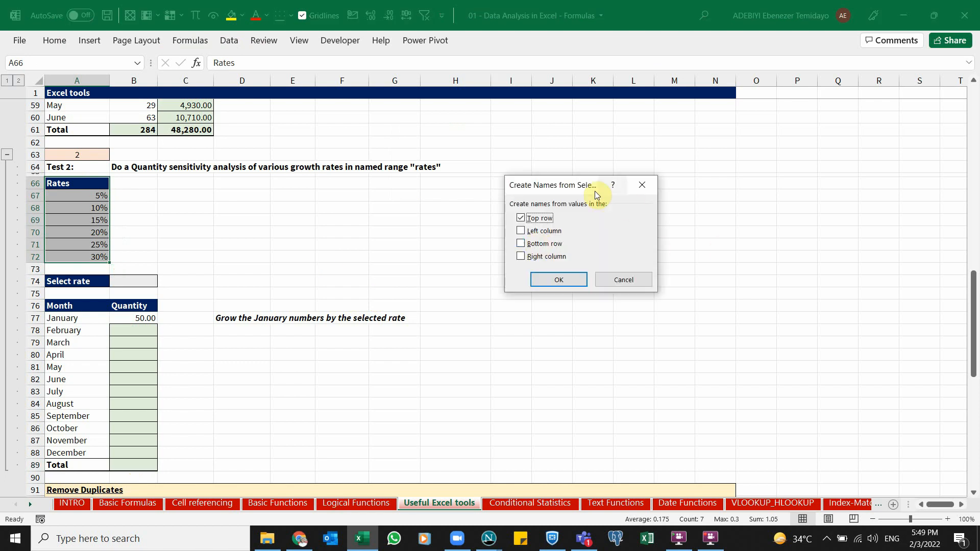
pyautogui.moveTo(565, 185); pyautogui.dragTo(340, 161)
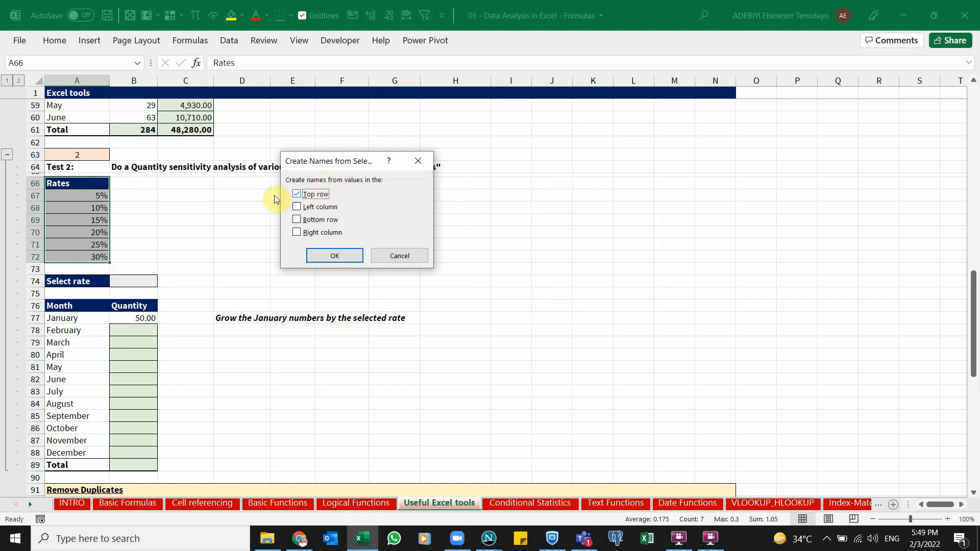
pyautogui.click(346, 259)
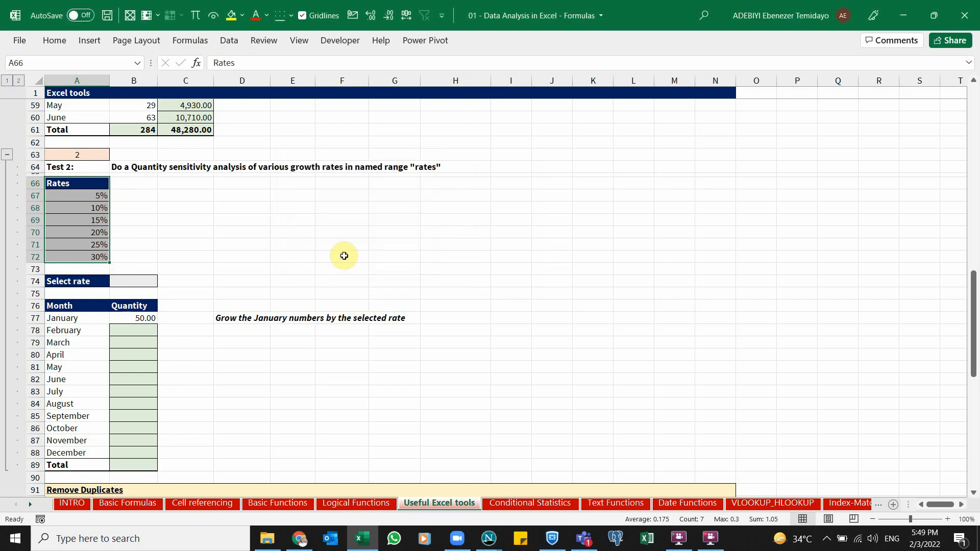
# Add list data validation to the Select rate cell B74 with source =Rates, and choose 15% from its dropdown
pyautogui.click(150, 214)
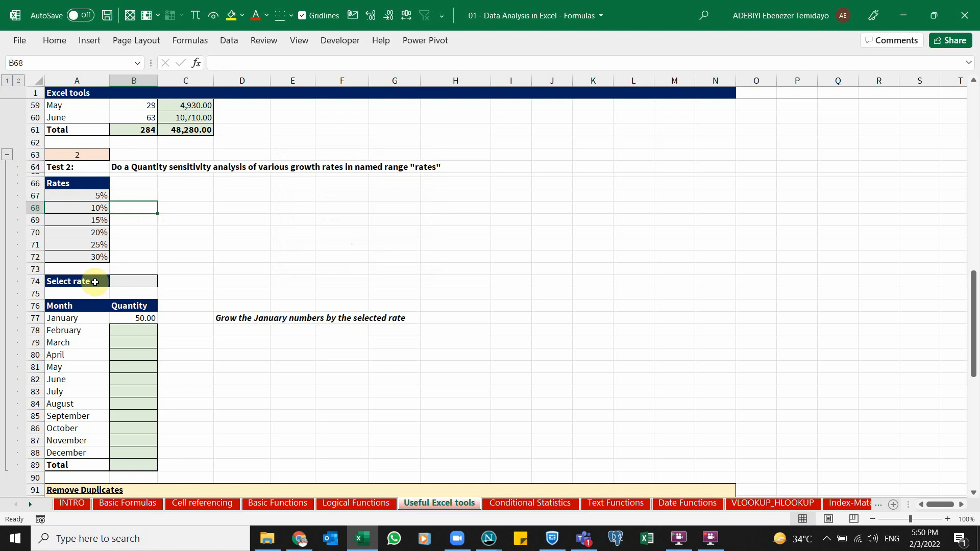
pyautogui.click(125, 284)
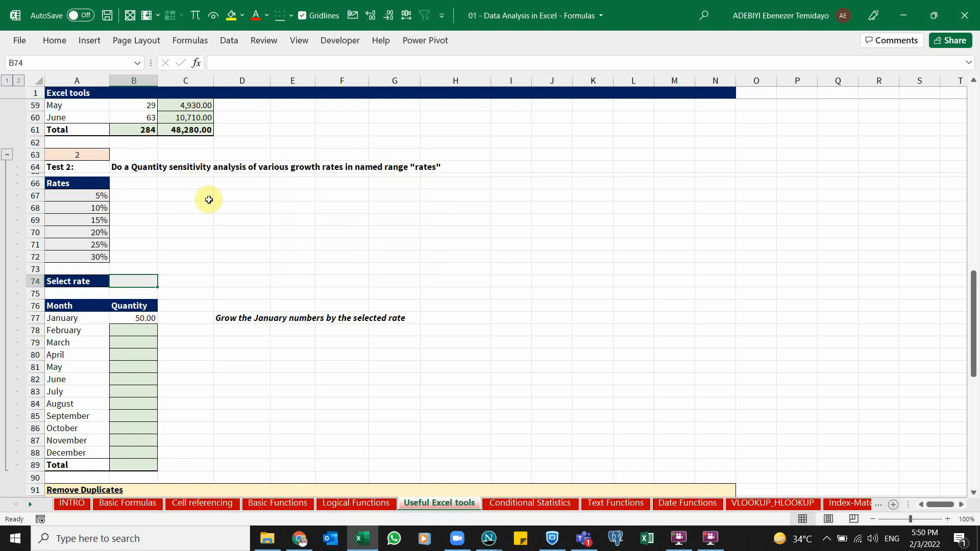
pyautogui.click(229, 41)
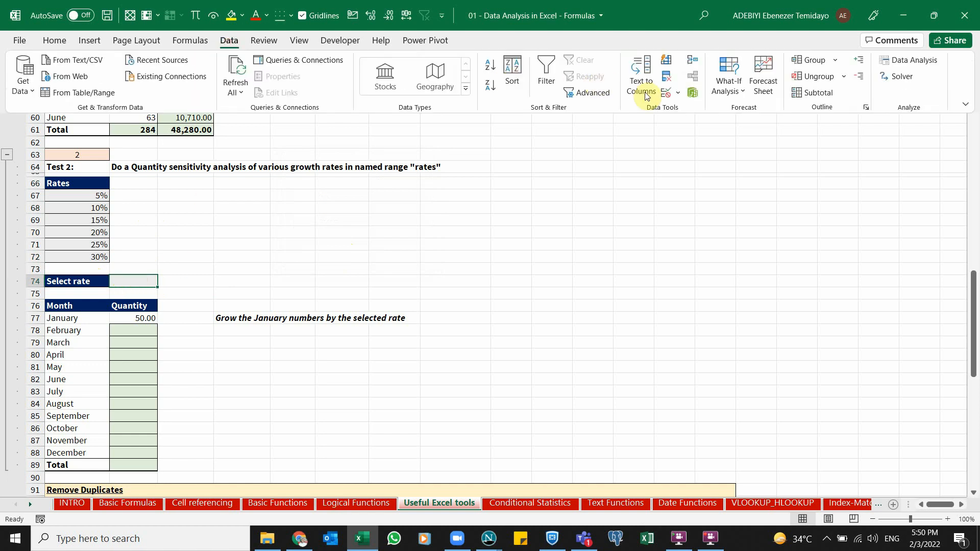
pyautogui.click(558, 240)
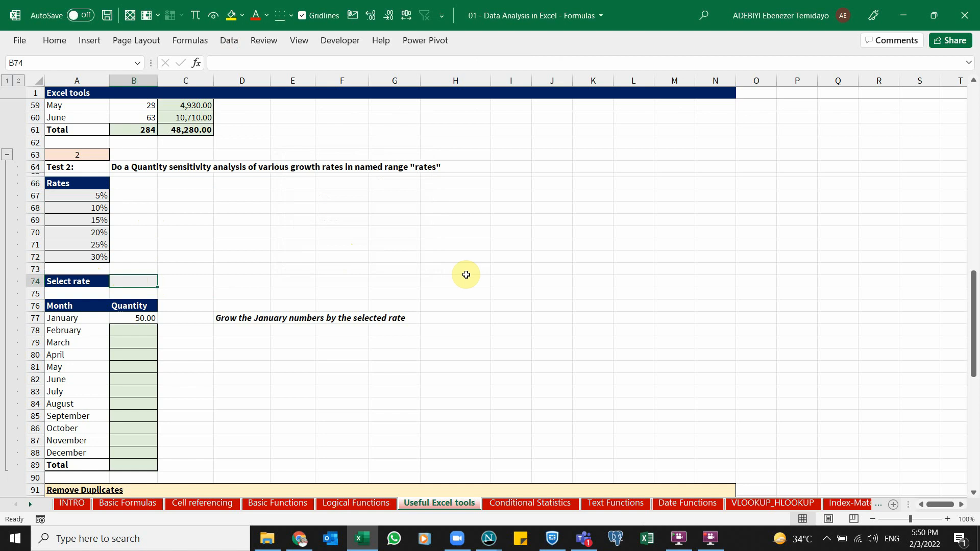
pyautogui.hotkey('alt', 'd')
pyautogui.press('l')
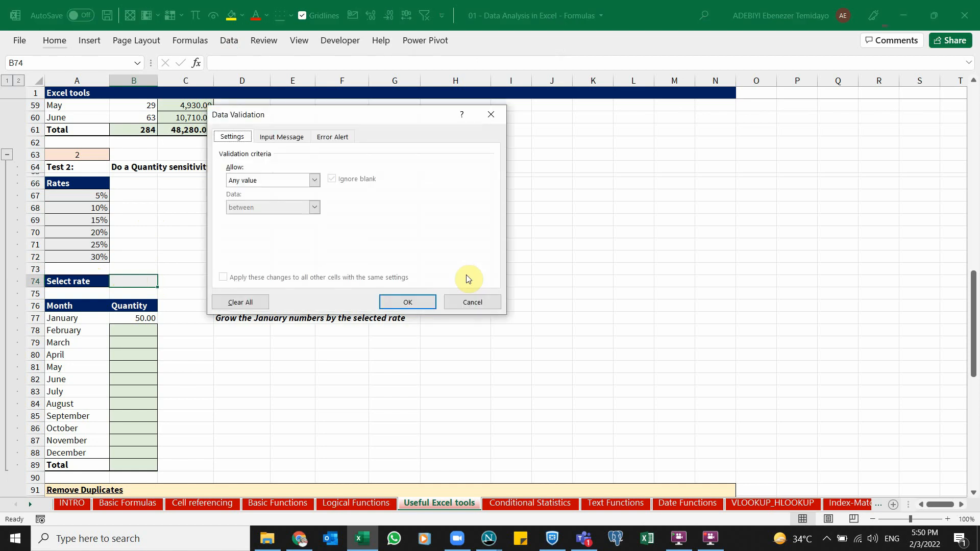
pyautogui.moveTo(351, 121); pyautogui.dragTo(448, 153)
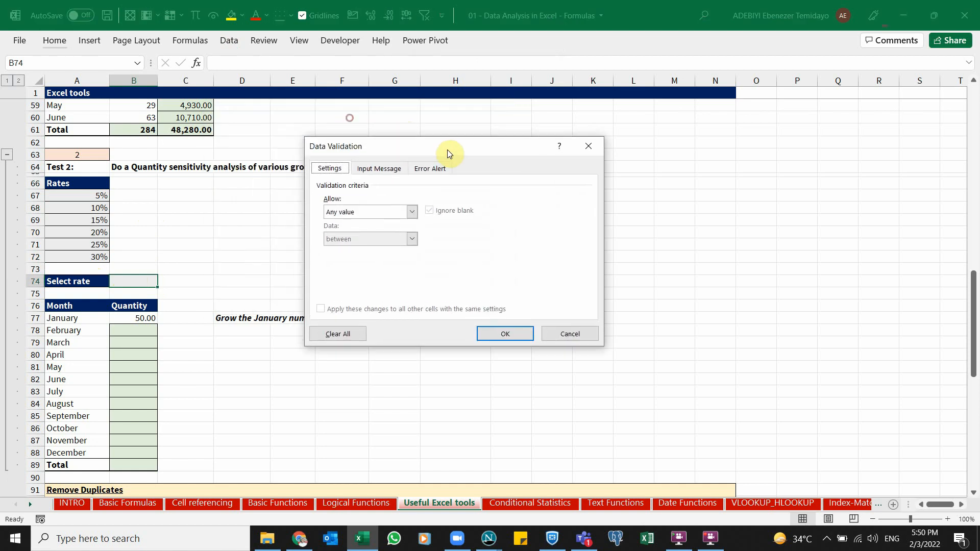
pyautogui.click(372, 213)
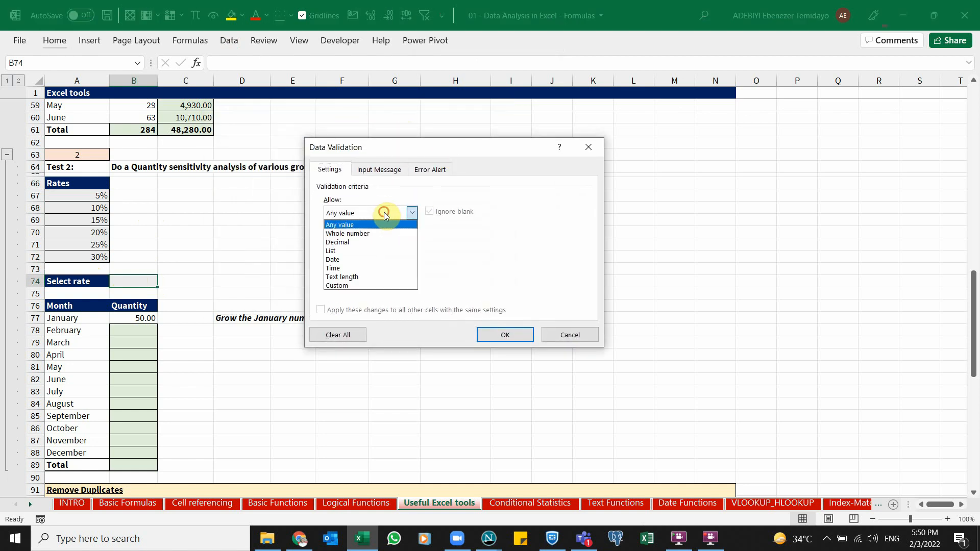
pyautogui.click(348, 251)
pyautogui.click(352, 266)
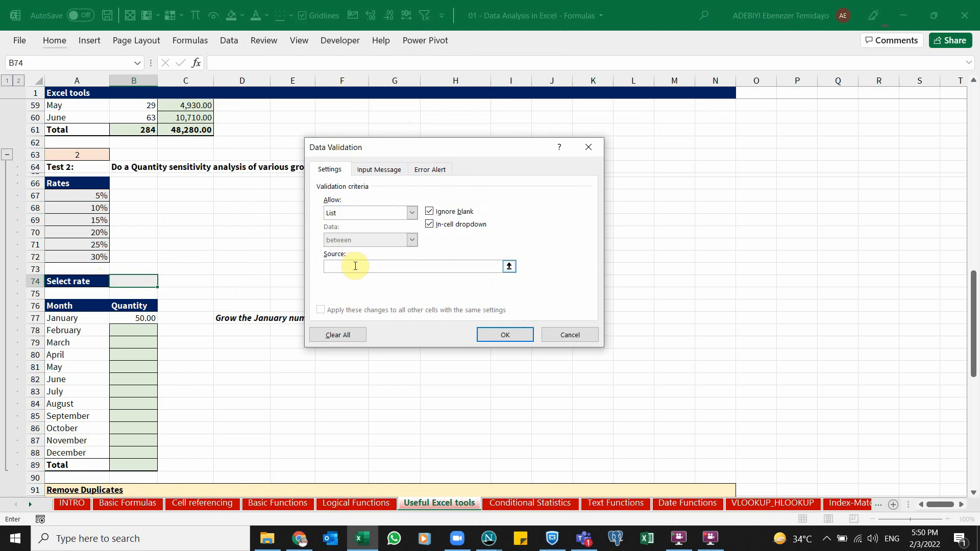
pyautogui.moveTo(97, 196); pyautogui.dragTo(96, 259)
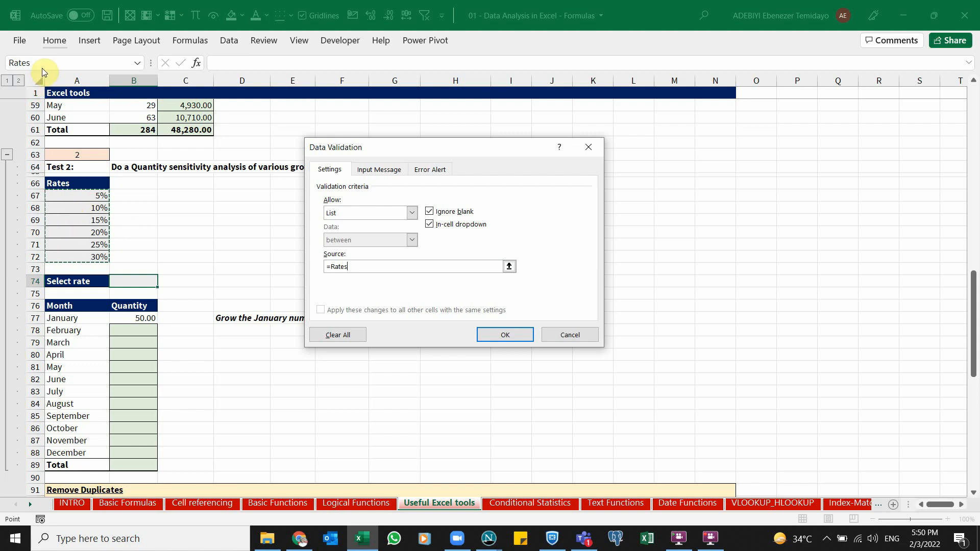
pyautogui.click(360, 266)
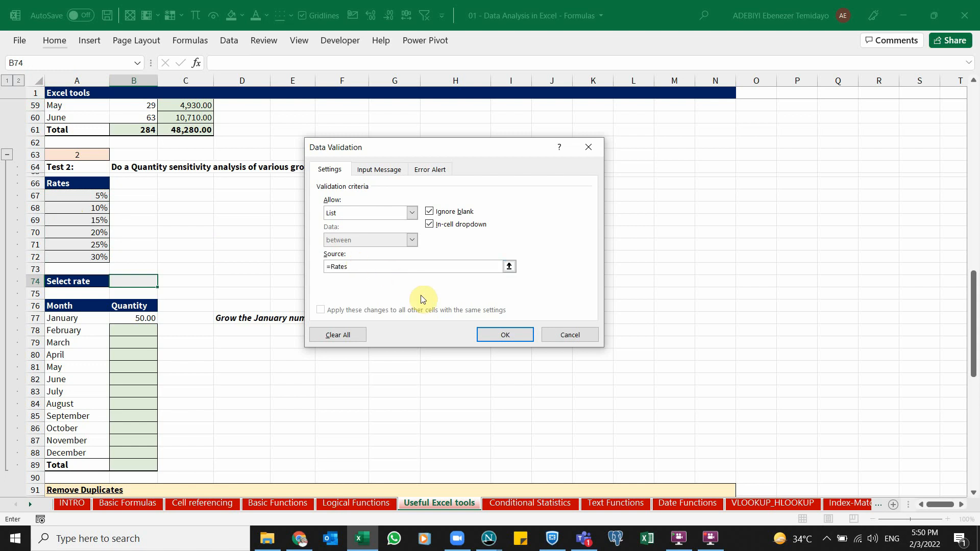
pyautogui.click(515, 337)
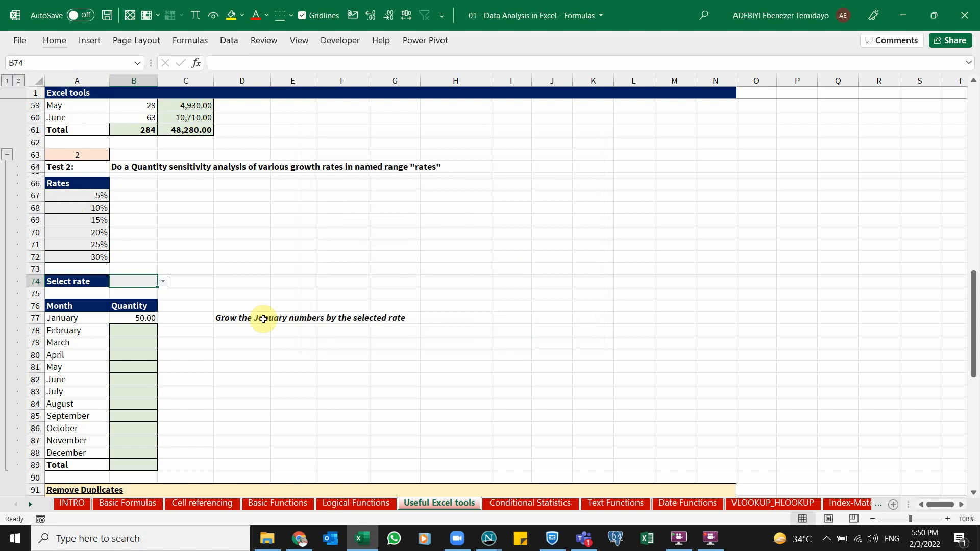
pyautogui.click(164, 281)
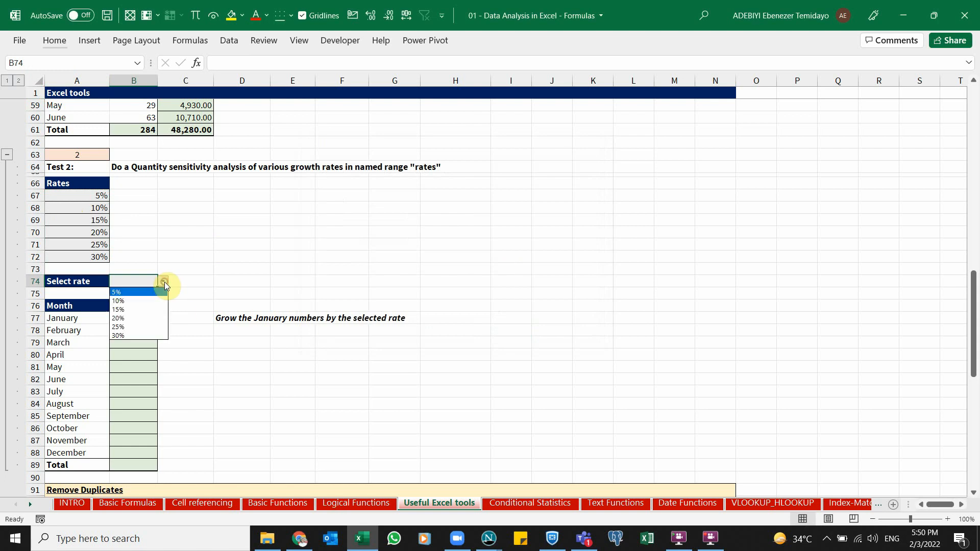
pyautogui.click(125, 309)
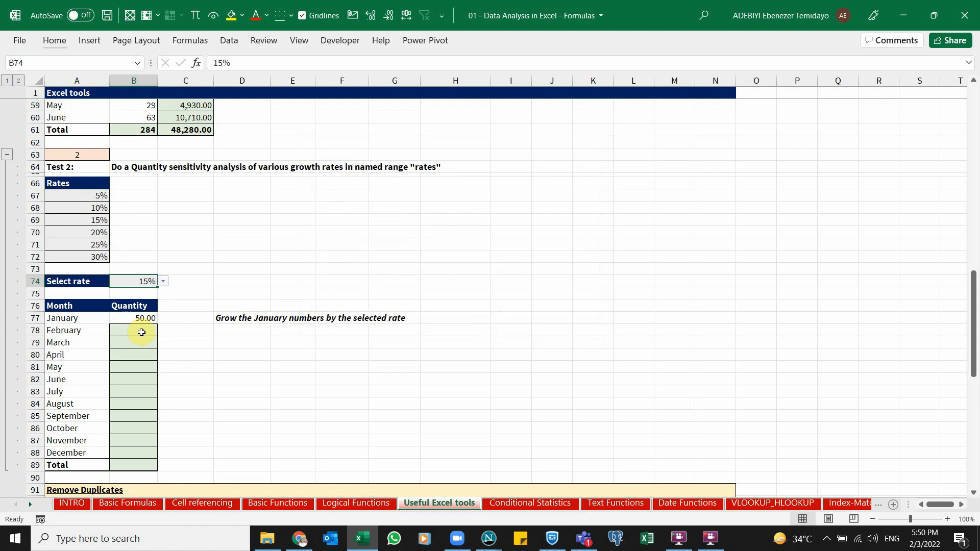
pyautogui.click(140, 331)
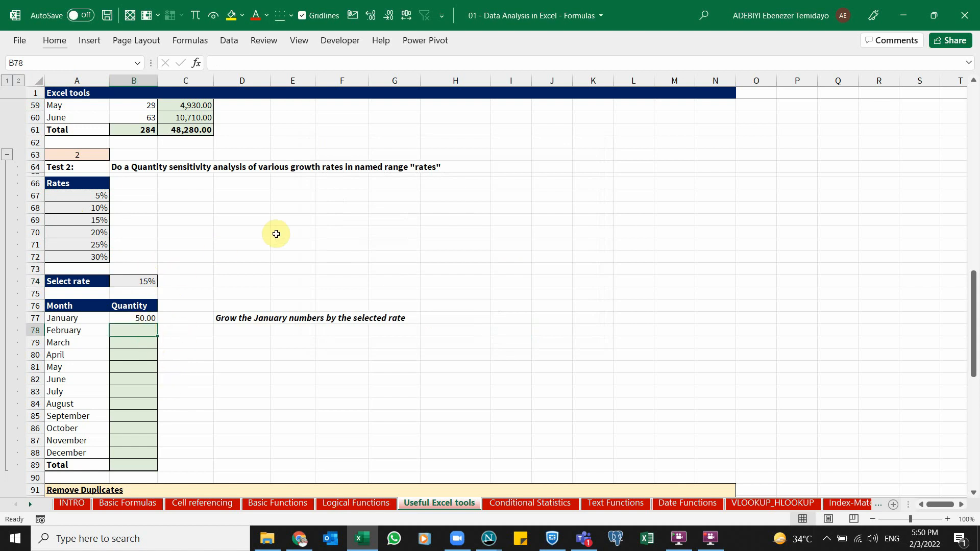
pyautogui.click(276, 232)
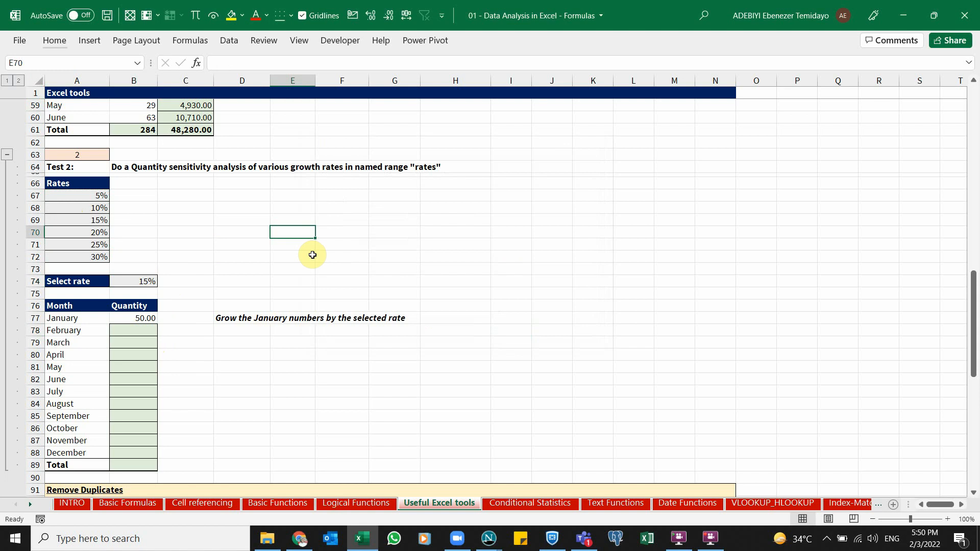
pyautogui.write('X(1+')
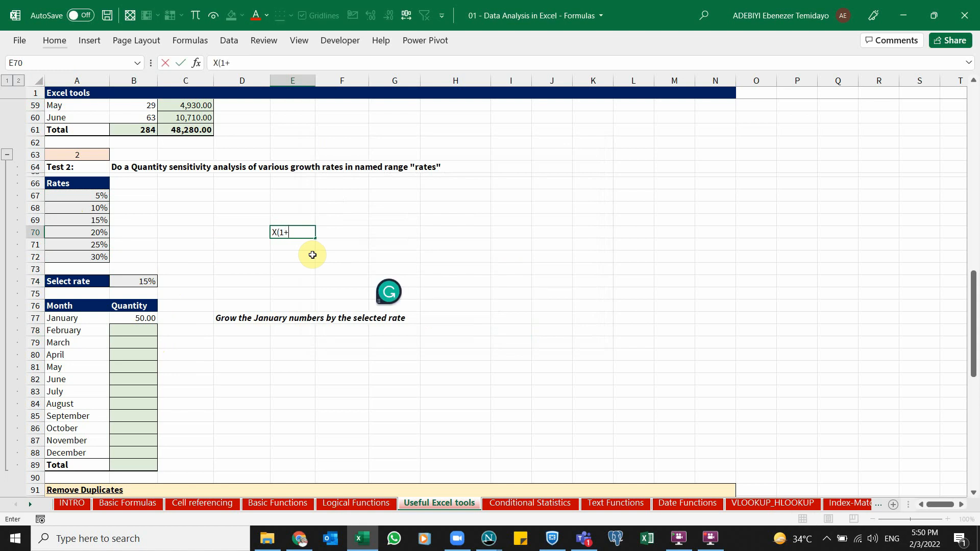
pyautogui.write('pre)')
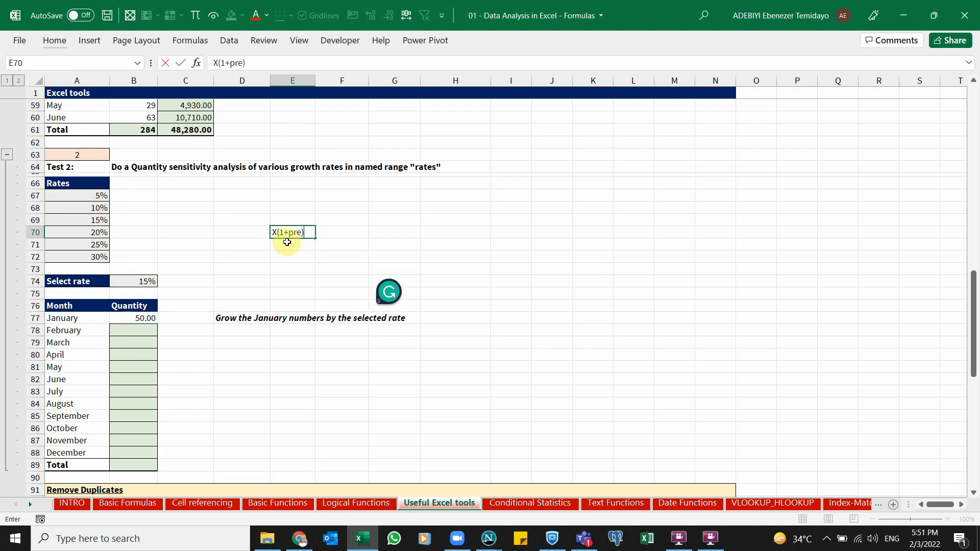
pyautogui.press('Escape')
# Calculate February's quantity in B78 with =B77*(1+$B$74) and fill the formula down to December in B88
pyautogui.click(122, 330)
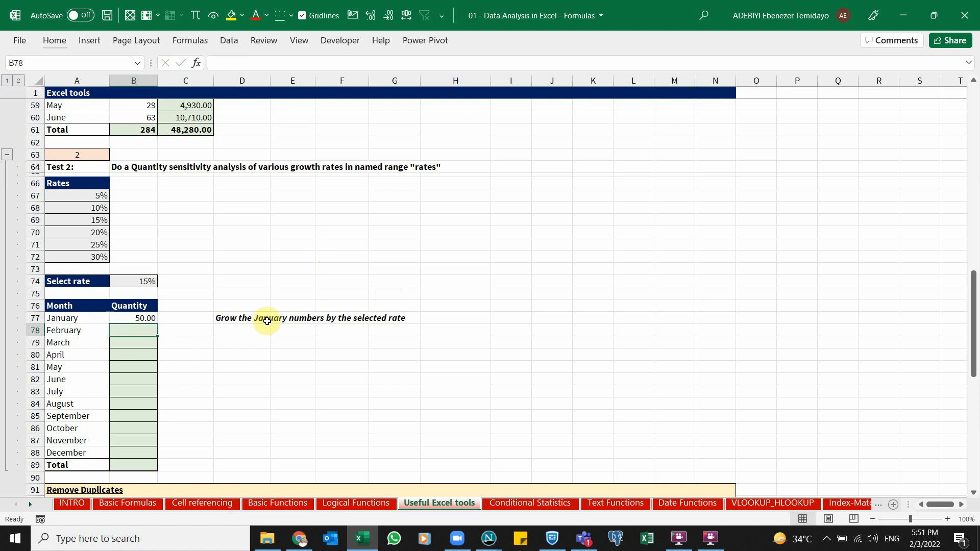
pyautogui.write('=')
pyautogui.press('Up')
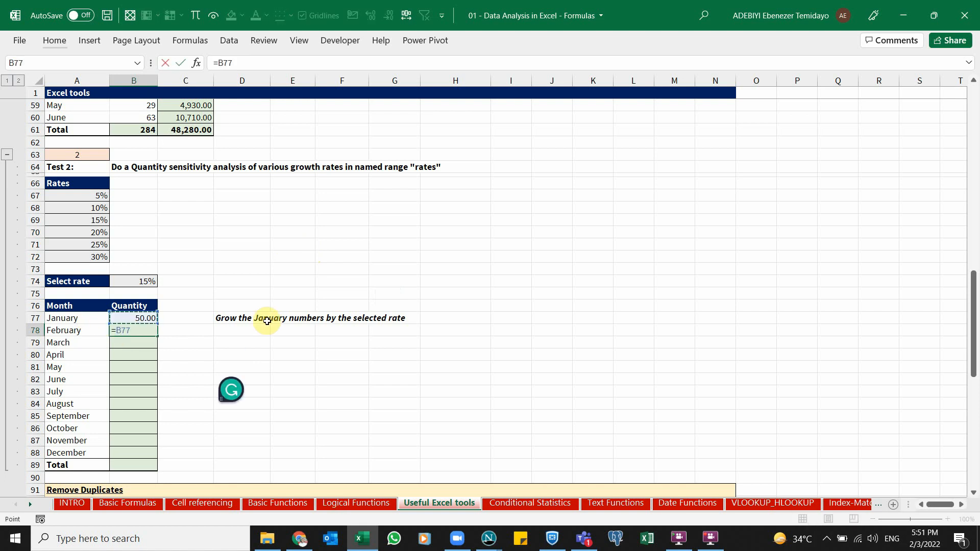
pyautogui.write('*(1+')
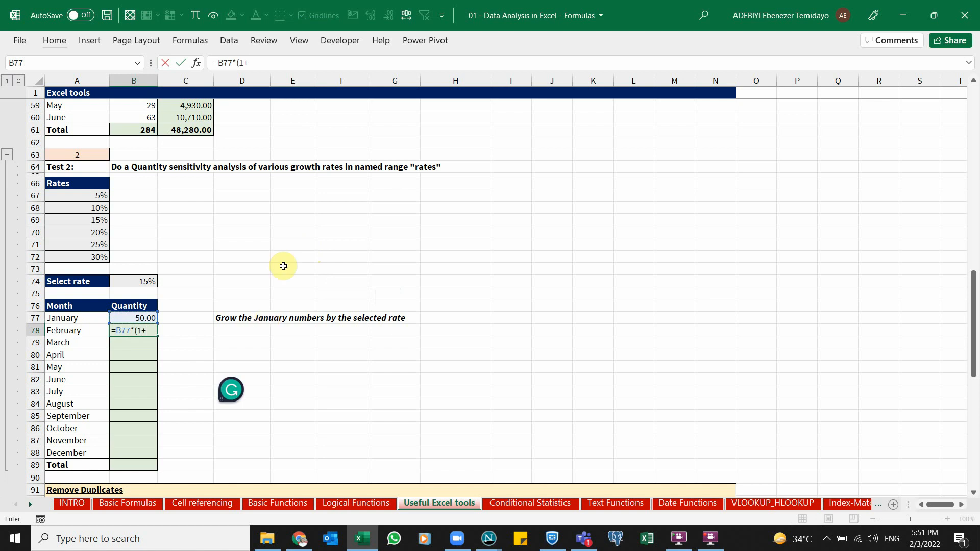
pyautogui.click(153, 280)
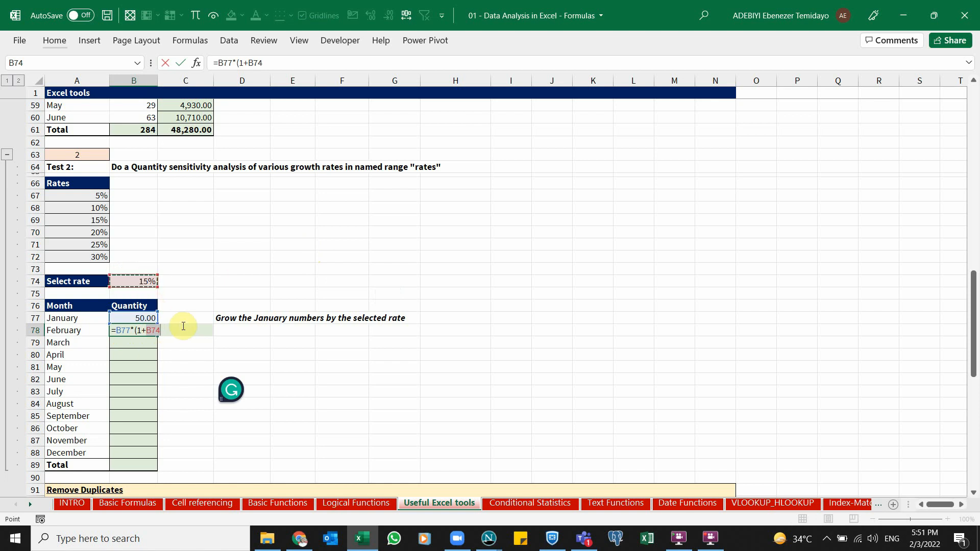
pyautogui.press('F4')
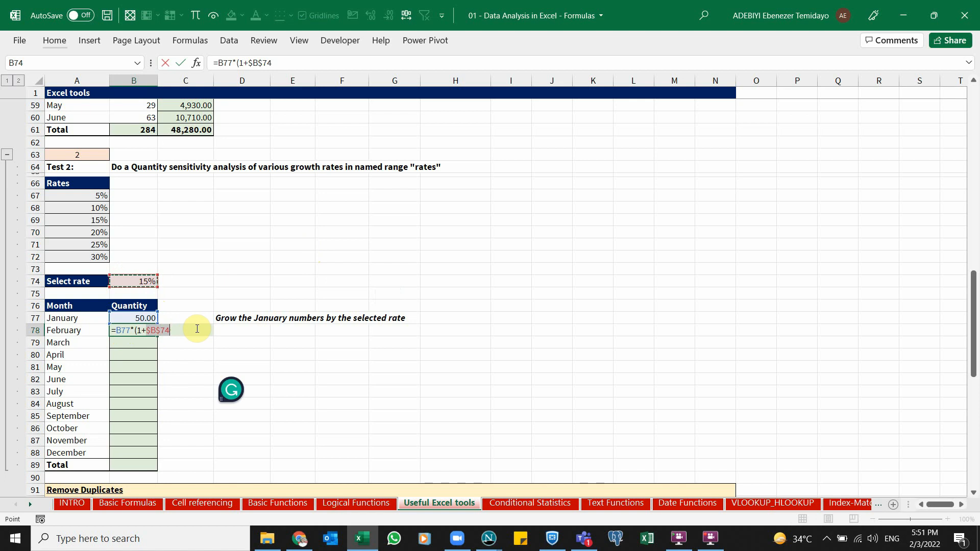
pyautogui.write(')')
pyautogui.hotkey('ctrl', 'Return')
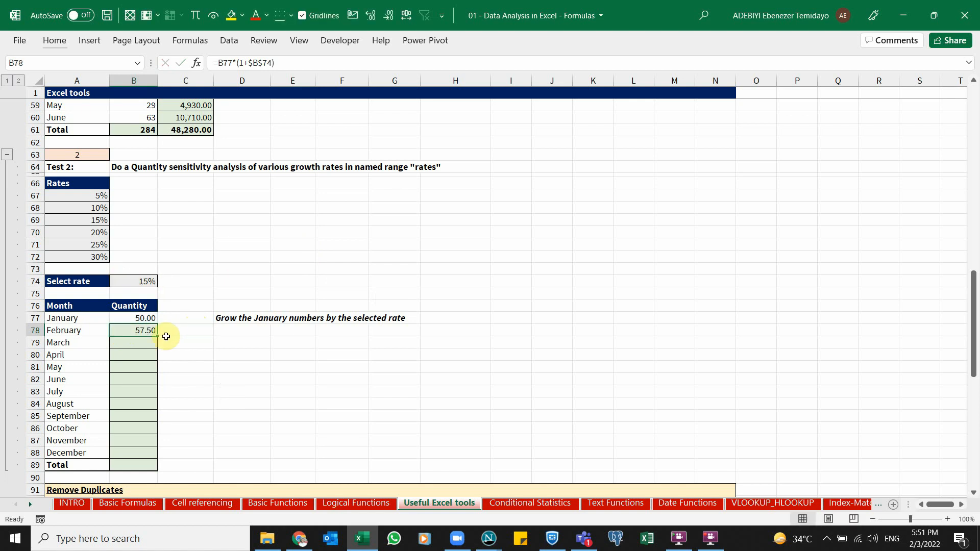
pyautogui.moveTo(157, 336); pyautogui.dragTo(157, 456)
# Total the monthly quantities in B89 with =SUM(B77:B88)
pyautogui.click(136, 465)
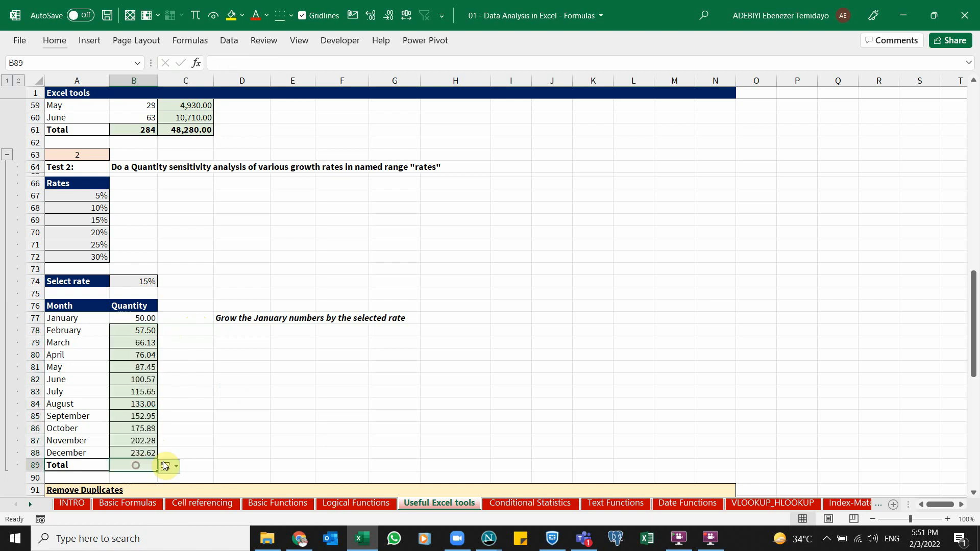
pyautogui.hotkey('alt', '=')
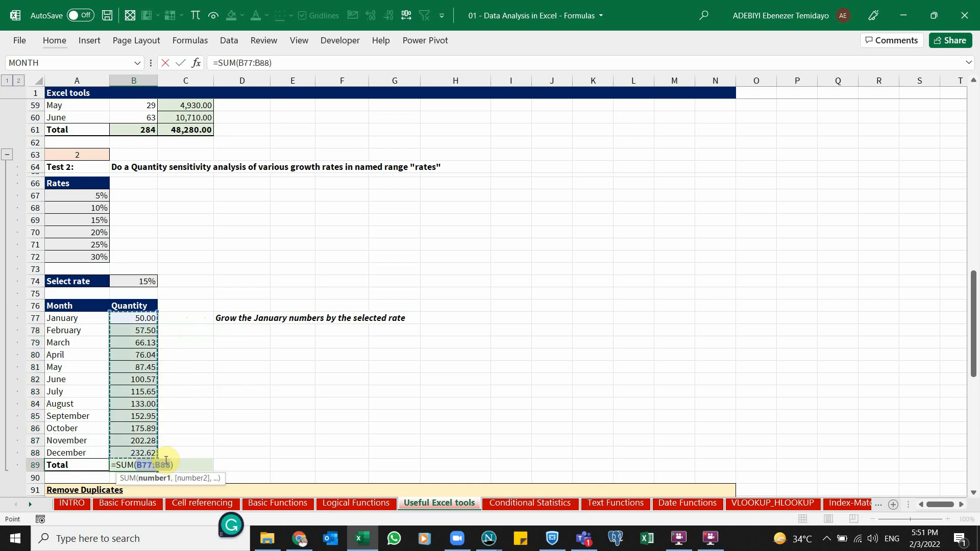
pyautogui.press('Return')
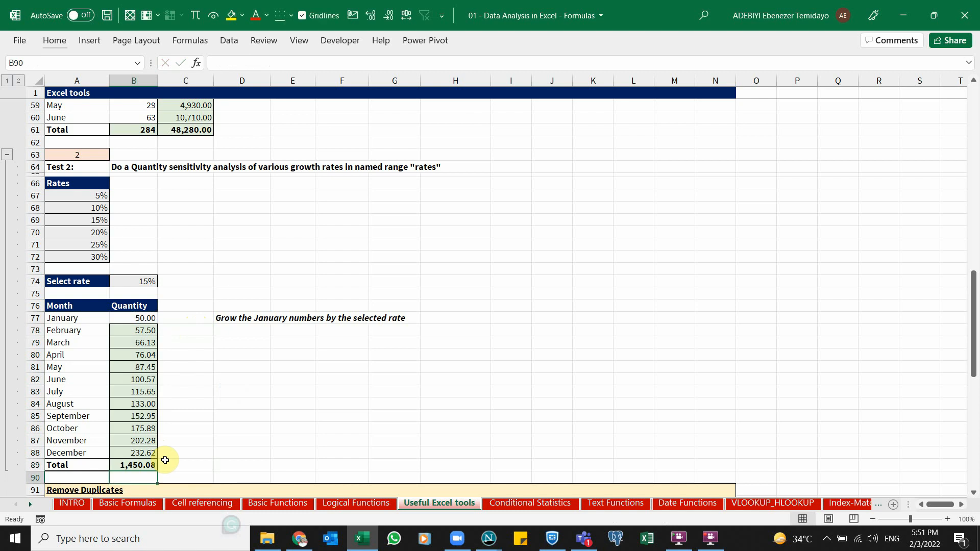
pyautogui.press('Up')
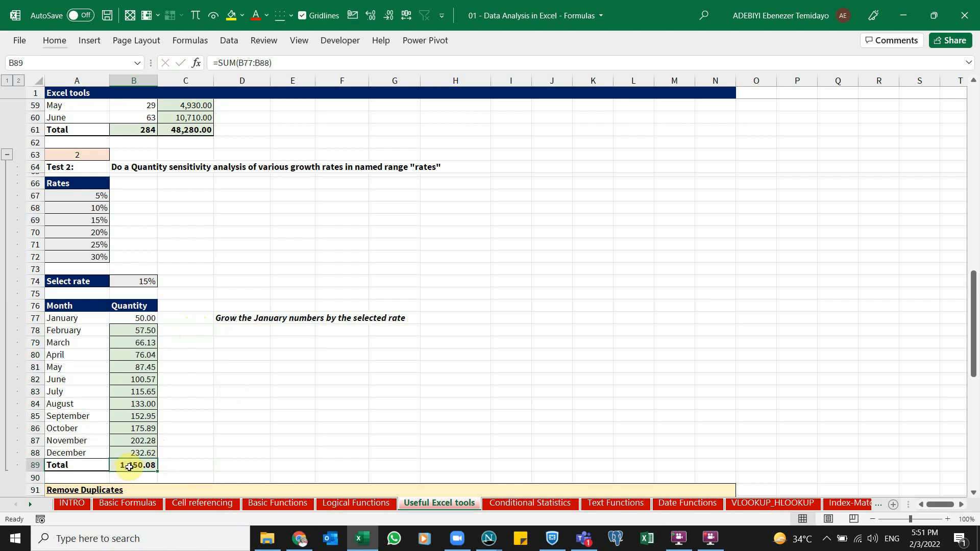
# Set the rate in B74 to 5% from its dropdown and check the total quantity in B89
pyautogui.click(145, 282)
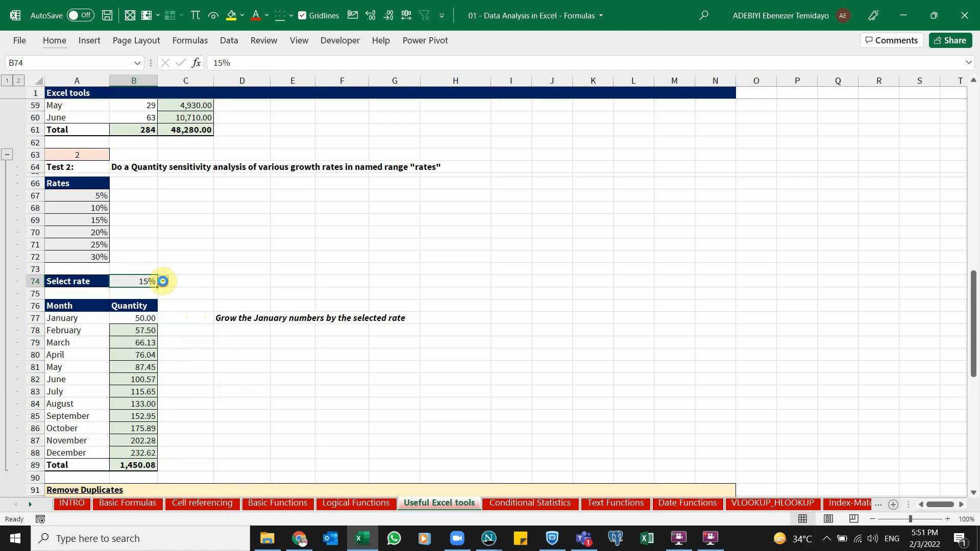
pyautogui.click(163, 281)
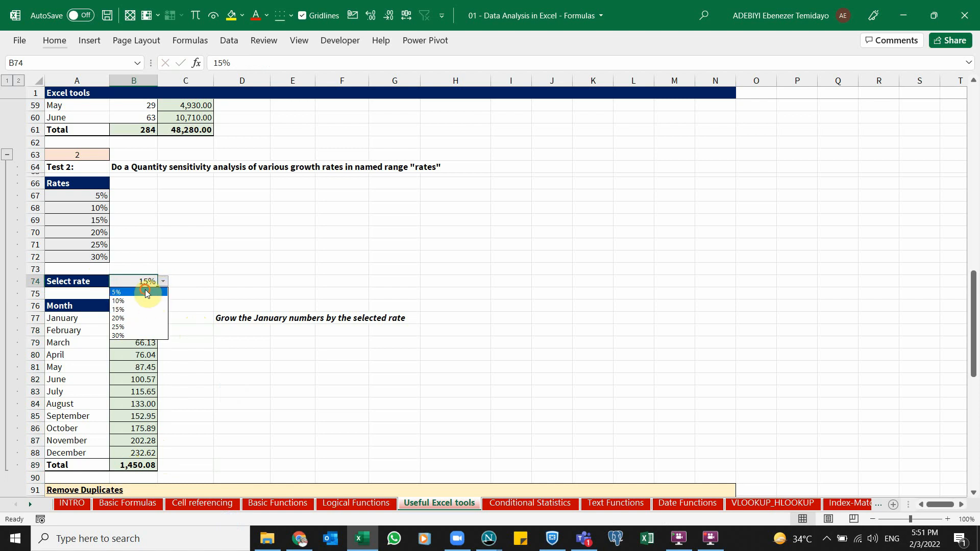
pyautogui.click(145, 292)
pyautogui.click(136, 465)
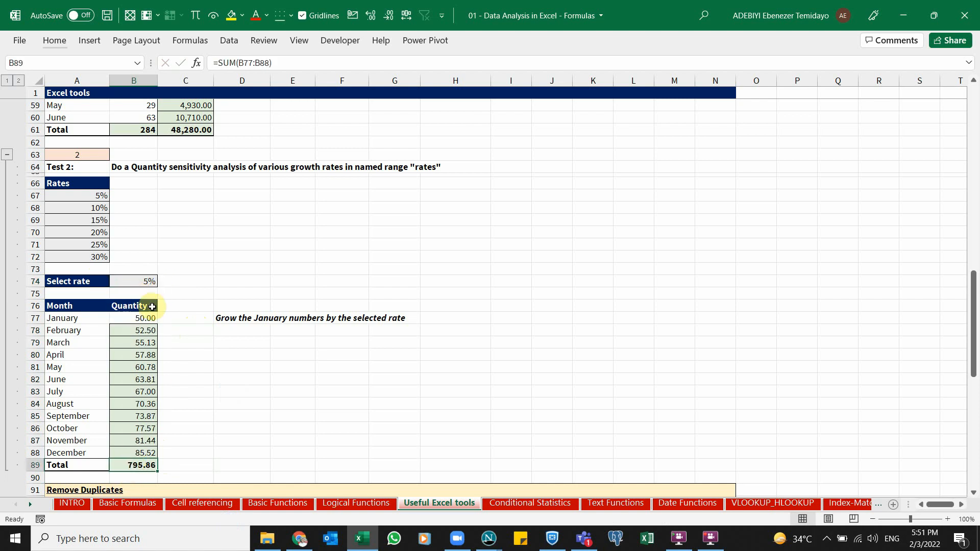
# Set the rate in B74 to 25% from its dropdown and check the total quantity in B89
pyautogui.click(136, 281)
pyautogui.click(164, 282)
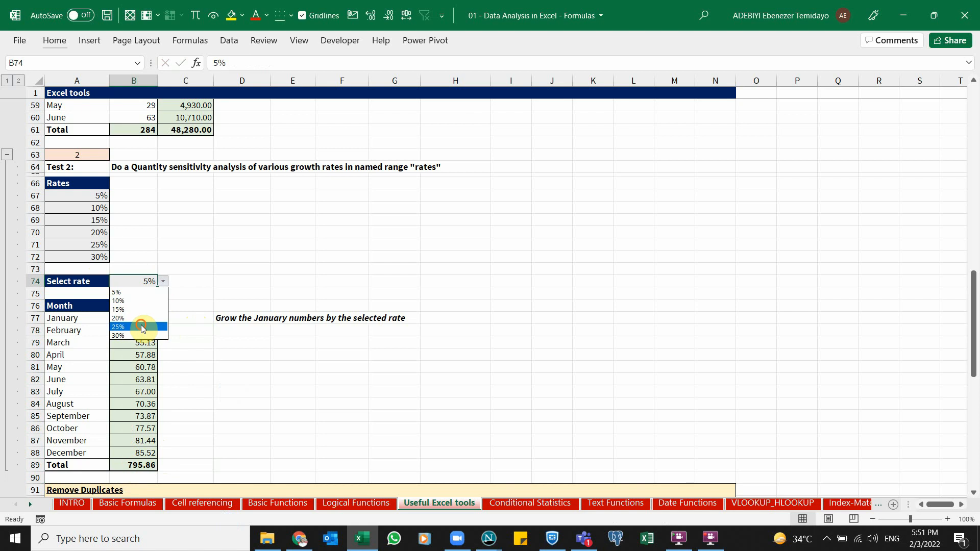
pyautogui.click(141, 326)
pyautogui.click(136, 464)
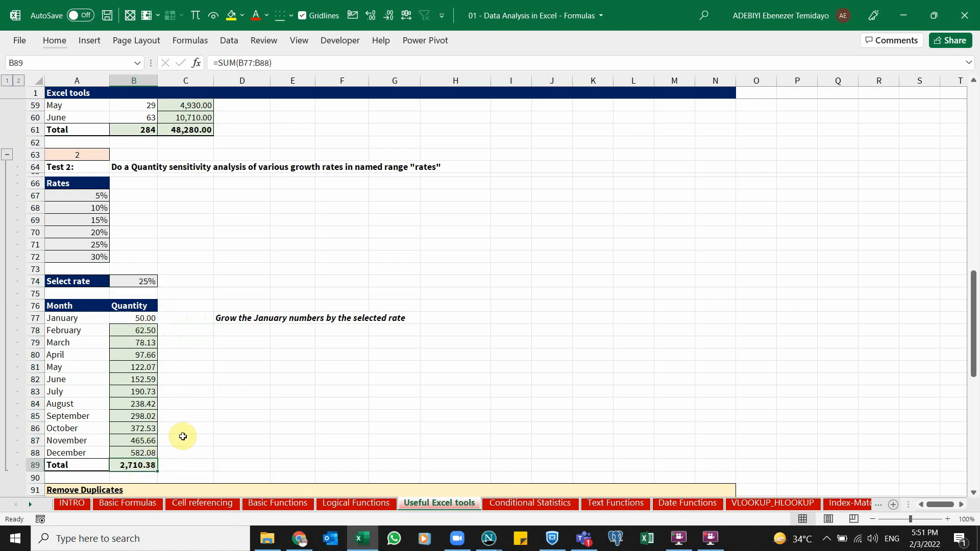